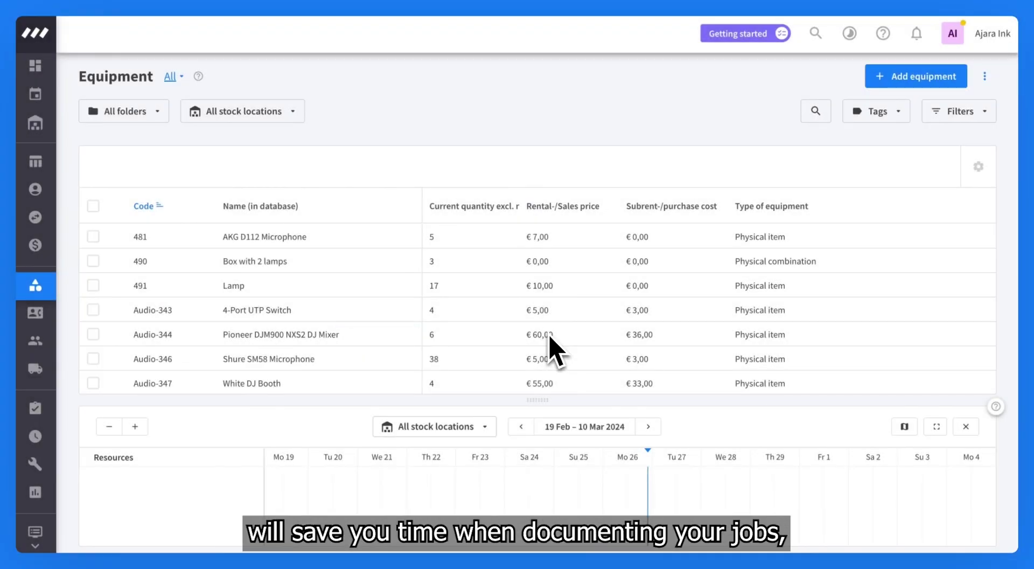
- Start a new equipment item named 'AKG D112 Microphone' and move through its price and quantity fields
{"action": "scroll", "coordinate": [478, 310], "scroll_direction": "down", "scroll_amount": 5}
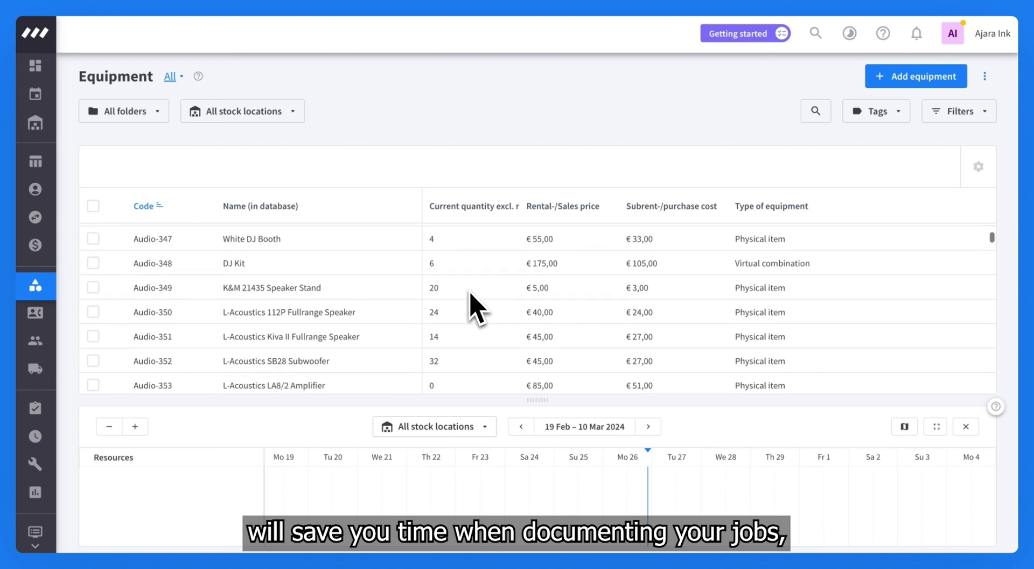
{"action": "scroll", "coordinate": [476, 308], "scroll_direction": "down", "scroll_amount": 3}
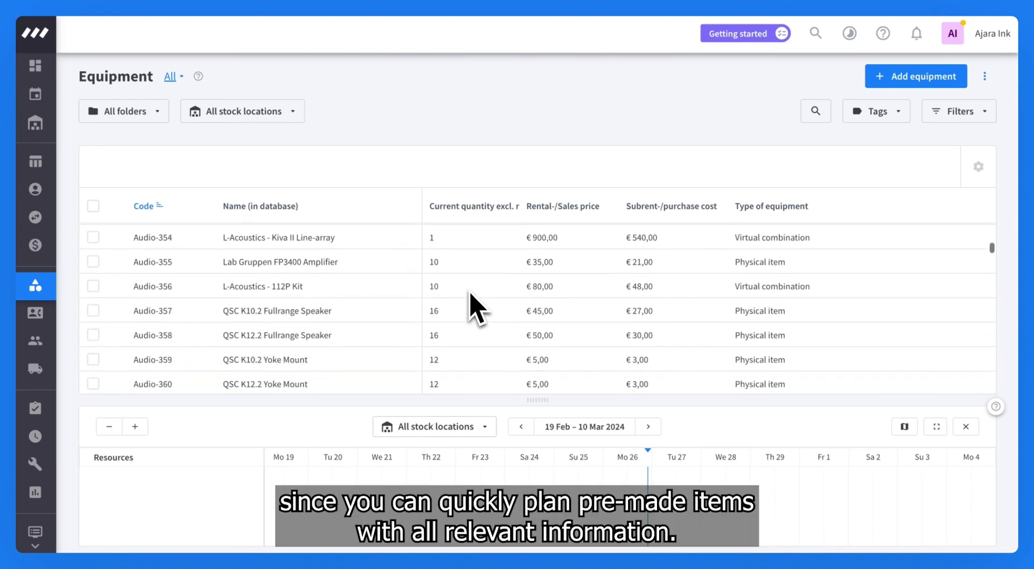
{"action": "scroll", "coordinate": [477, 310], "scroll_direction": "down", "scroll_amount": 10}
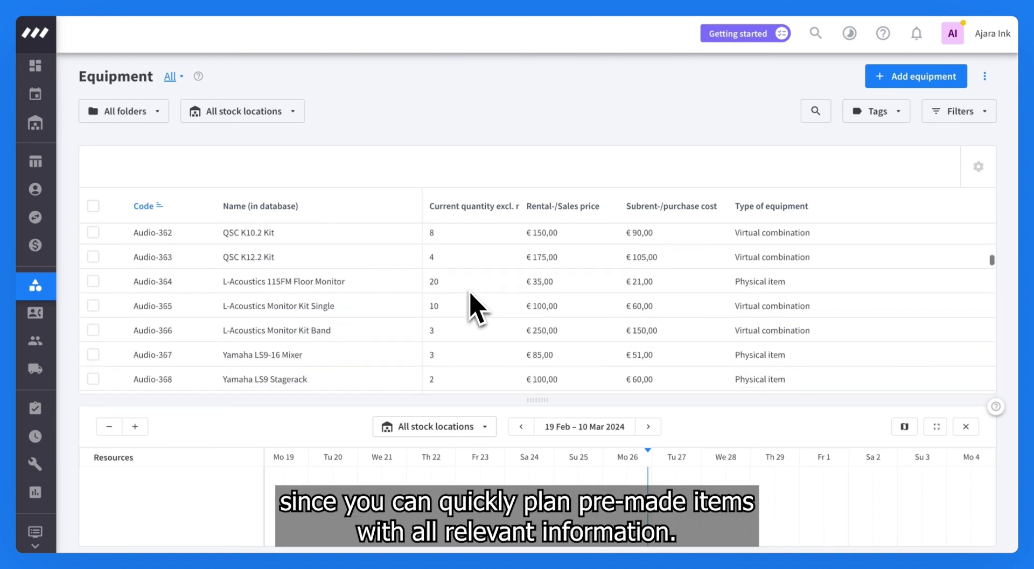
{"action": "scroll", "coordinate": [389, 369], "scroll_direction": "up", "scroll_amount": 9}
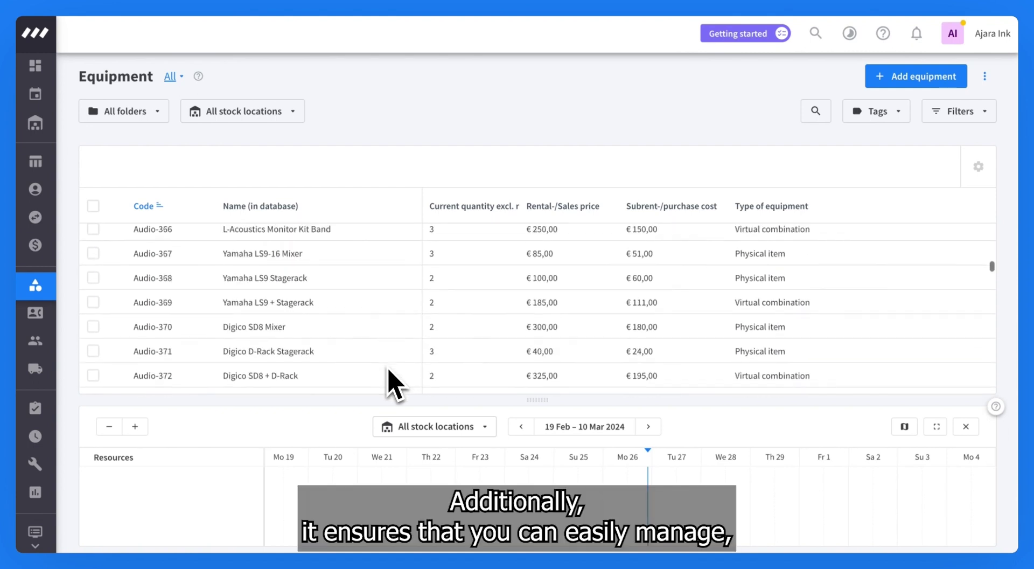
{"action": "scroll", "coordinate": [386, 324], "scroll_direction": "up", "scroll_amount": 8}
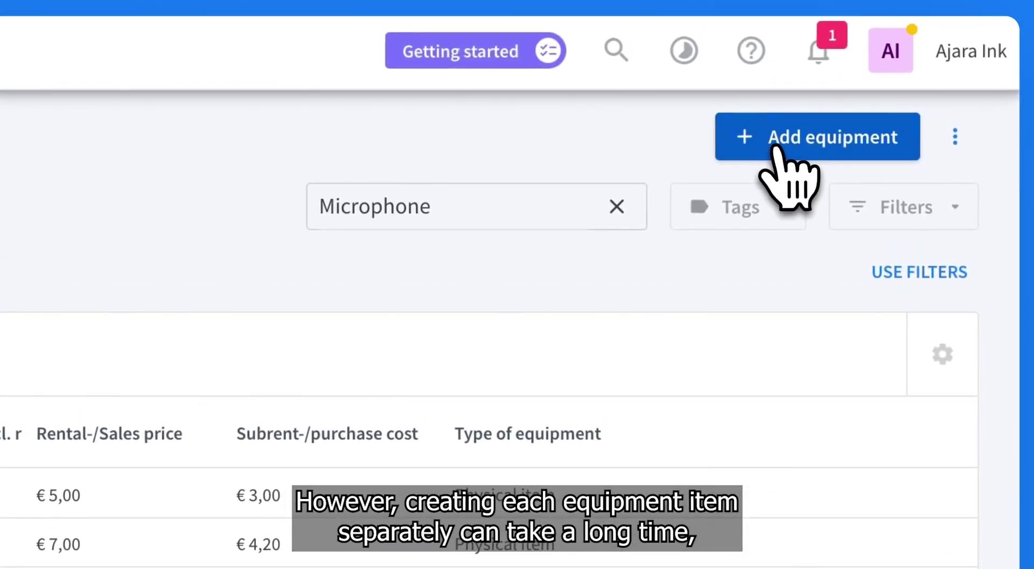
{"action": "left_click", "coordinate": [776, 151]}
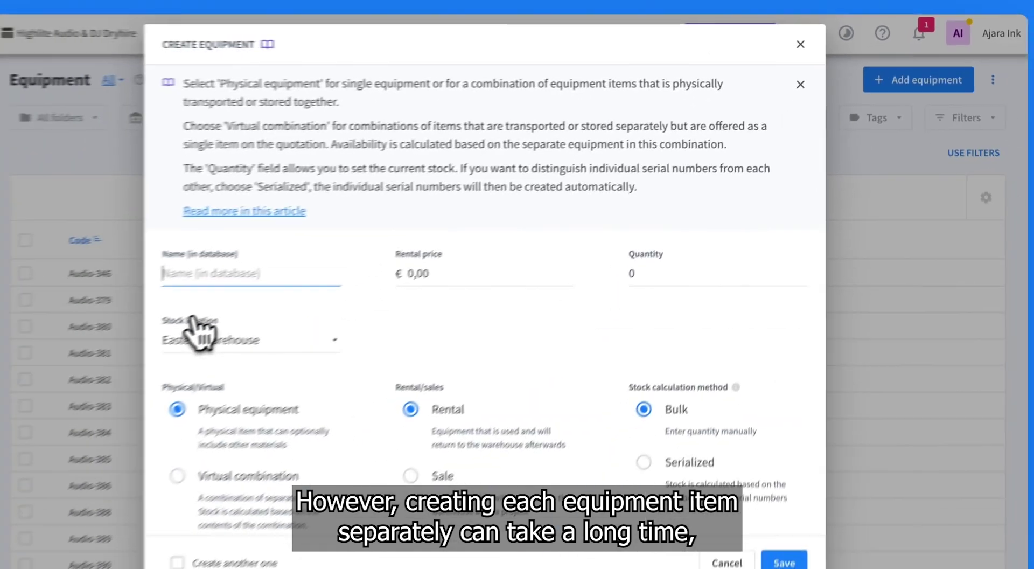
{"action": "type", "text": "AKG D112 Microphone"}
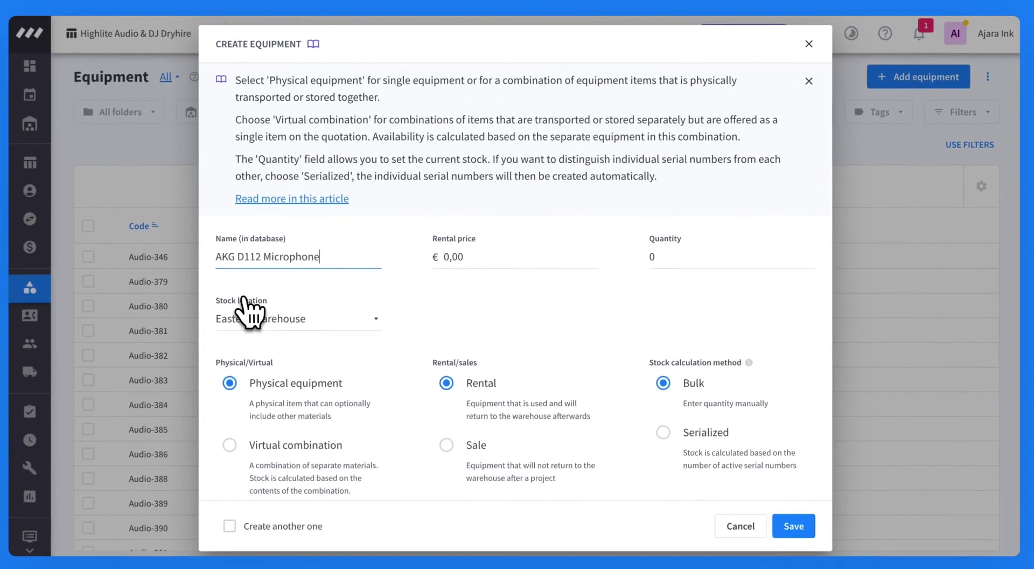
{"action": "left_click", "coordinate": [447, 257]}
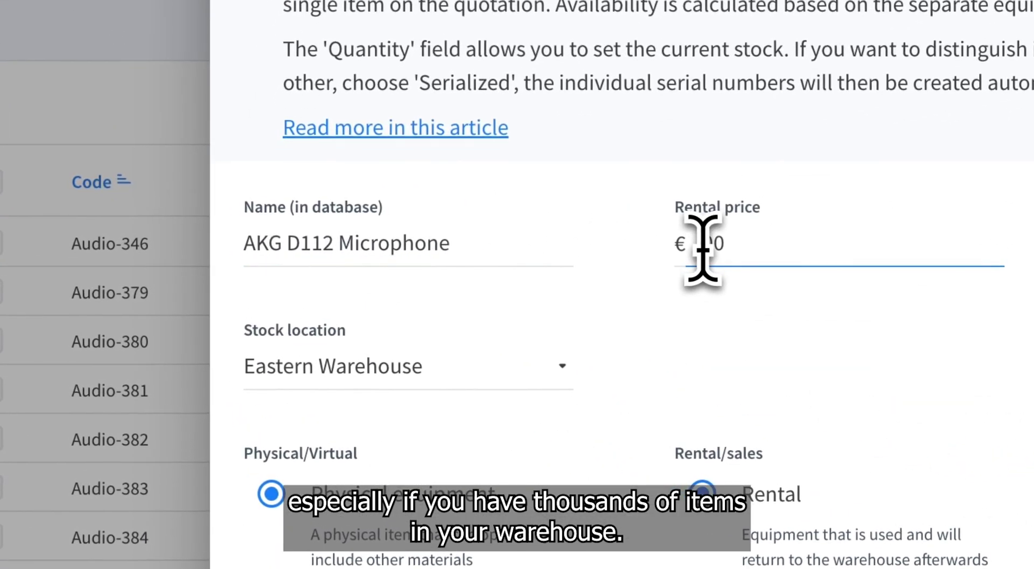
{"action": "key", "text": "Tab"}
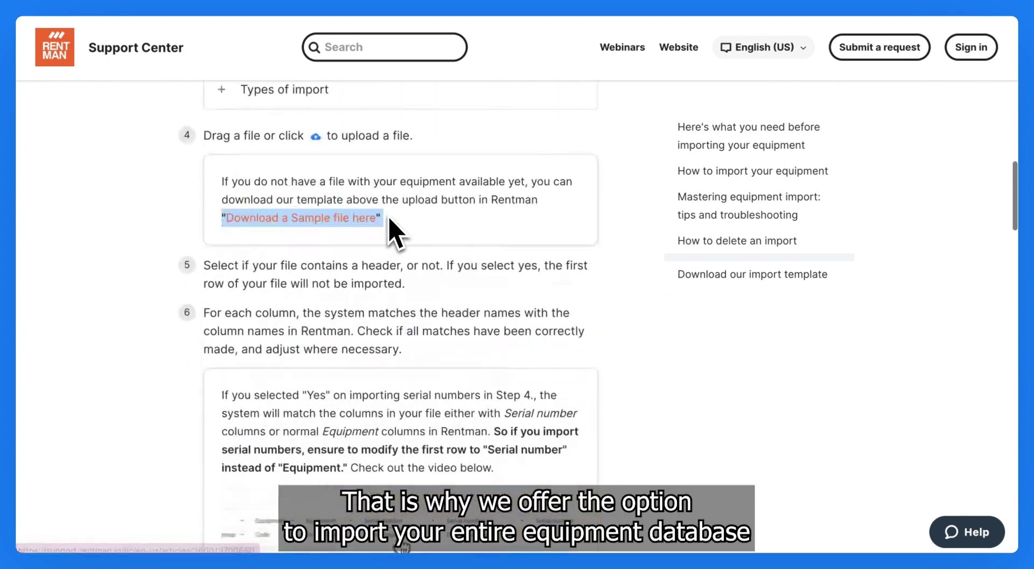
- Highlight the 'Download a sample file here' link text in the support article
{"action": "left_click_drag", "start_coordinate": [389, 219], "coordinate": [228, 219]}
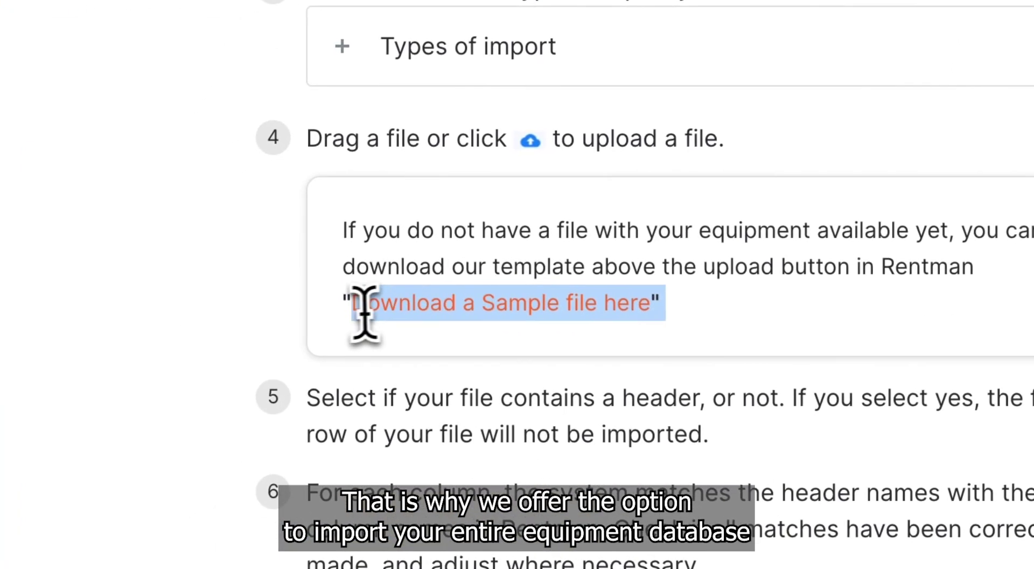
{"action": "left_click_drag", "start_coordinate": [365, 312], "coordinate": [346, 311]}
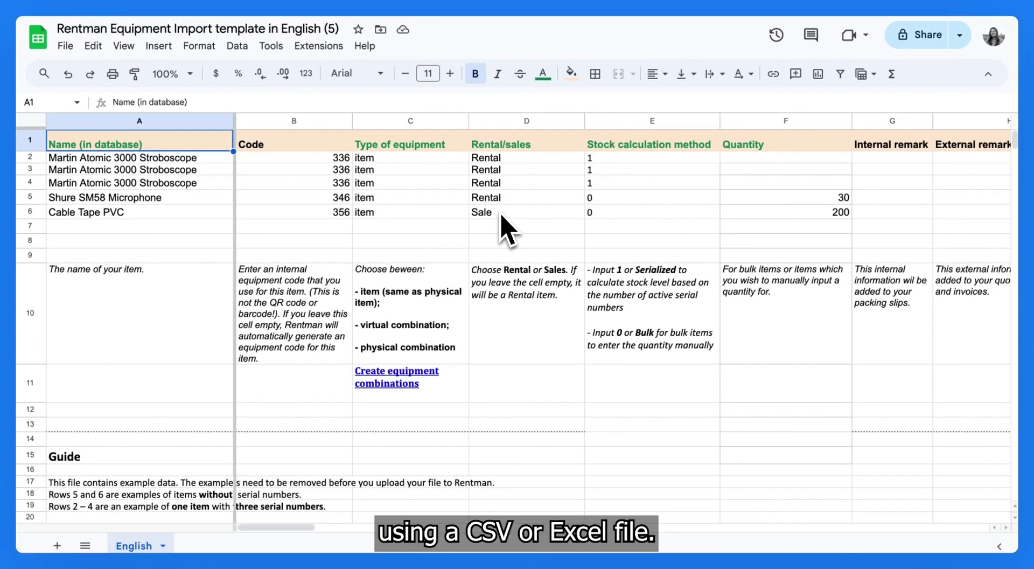
{"action": "scroll", "coordinate": [506, 226], "scroll_direction": "right", "scroll_amount": 6}
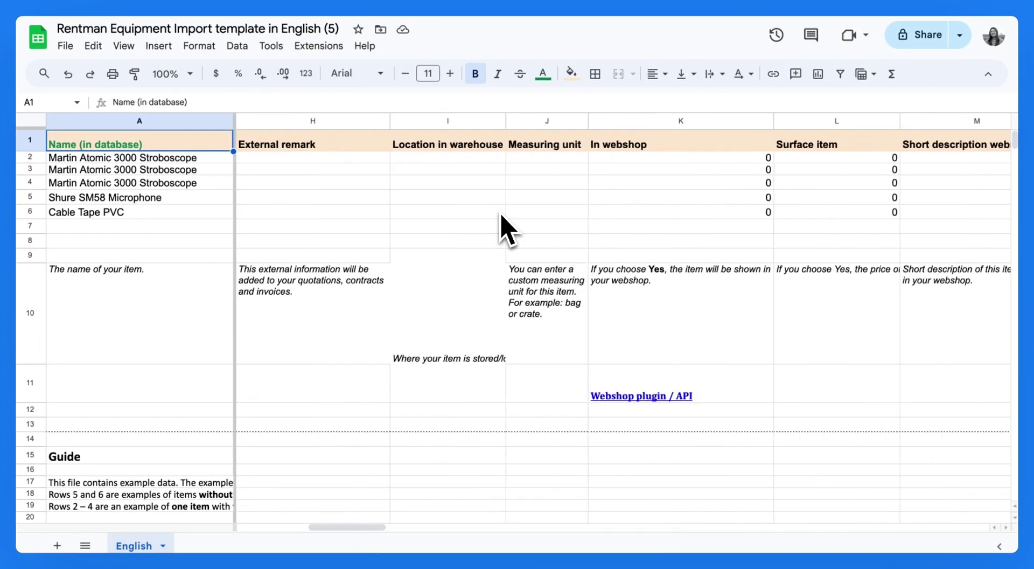
{"action": "scroll", "coordinate": [502, 216], "scroll_direction": "left", "scroll_amount": 6}
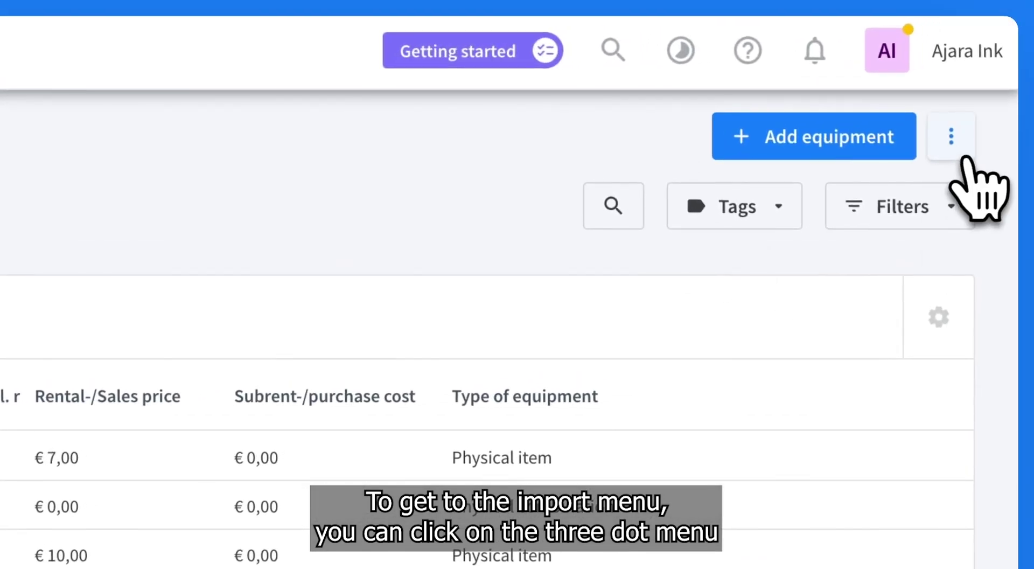
- Start an equipment import from the list's extra options and highlight the sample file download link
{"action": "left_click", "coordinate": [951, 136]}
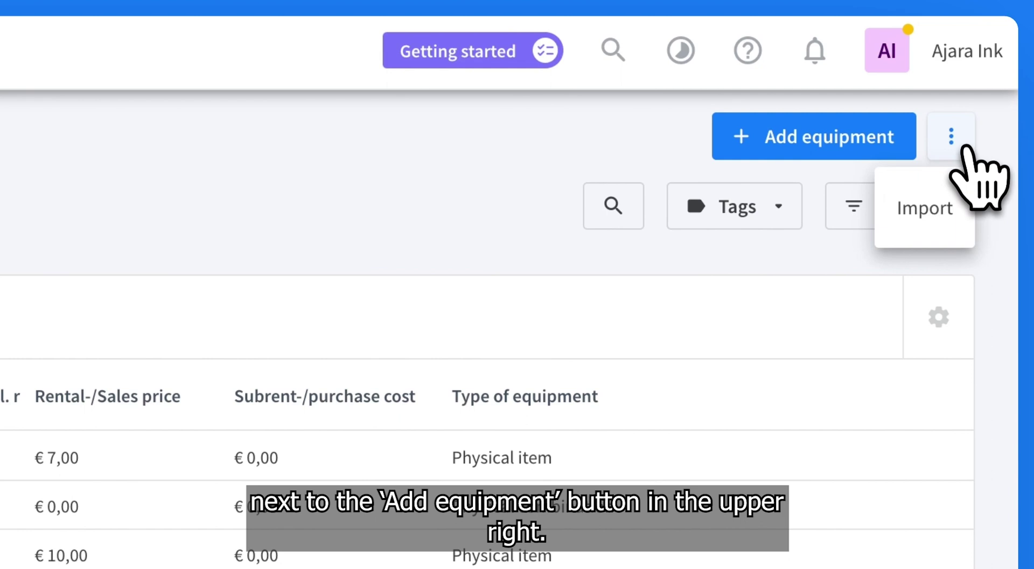
{"action": "left_click", "coordinate": [935, 222]}
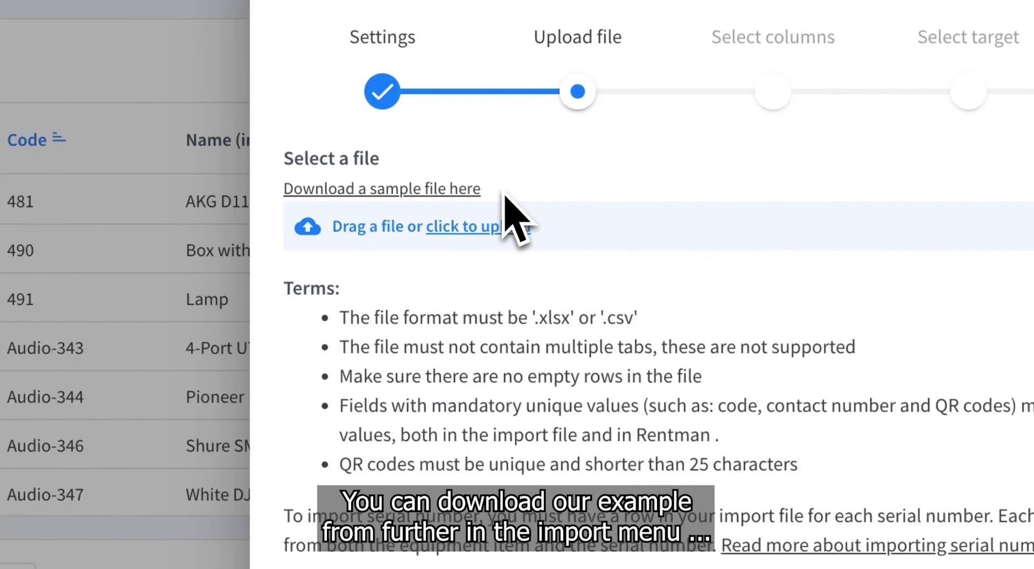
{"action": "left_click_drag", "start_coordinate": [505, 195], "coordinate": [284, 197]}
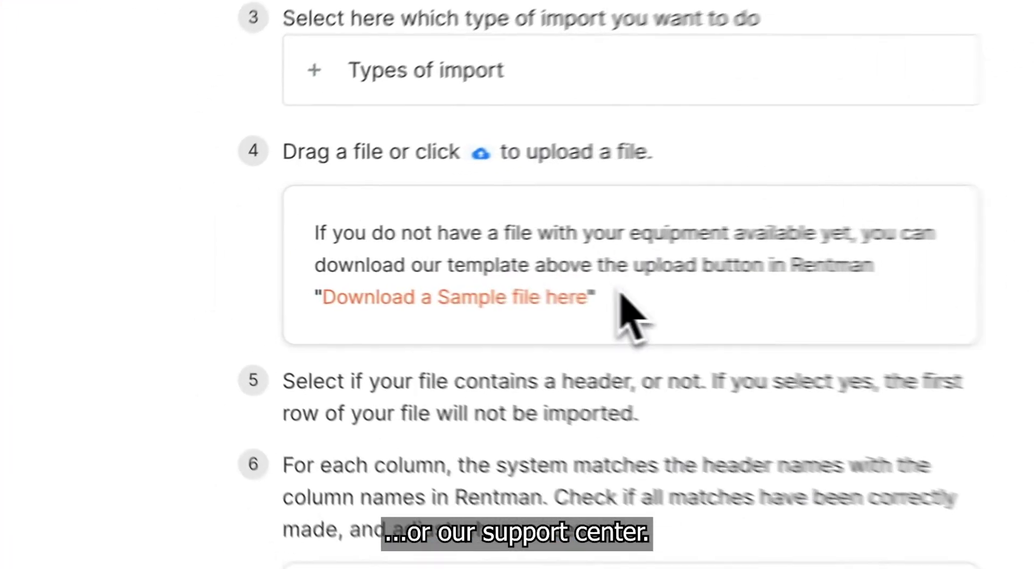
{"action": "left_click_drag", "start_coordinate": [662, 303], "coordinate": [346, 315]}
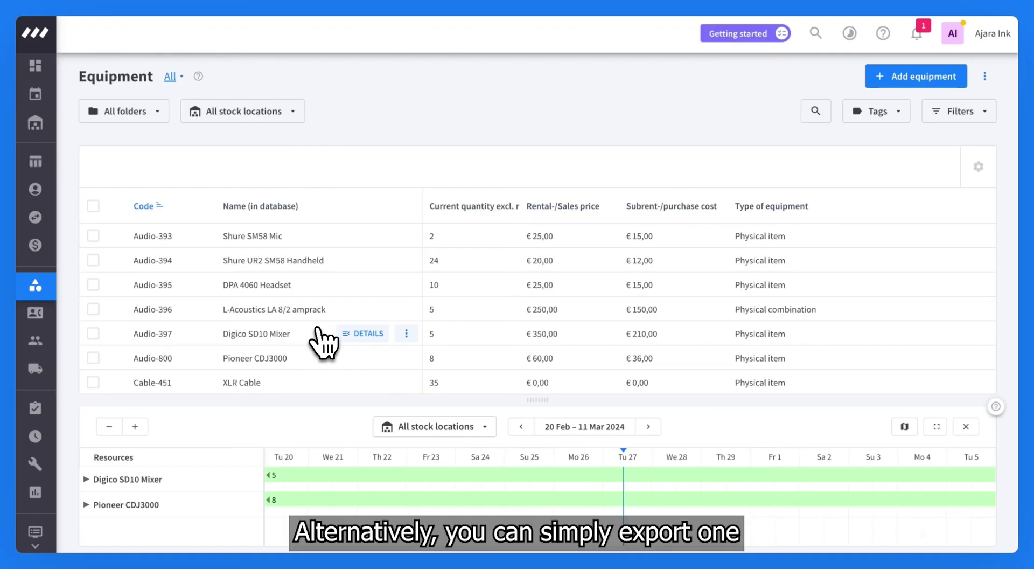
- Select the Audio-397 and Audio-800 equipment items and open their actions menu
{"action": "scroll", "coordinate": [323, 341], "scroll_direction": "down", "scroll_amount": 3}
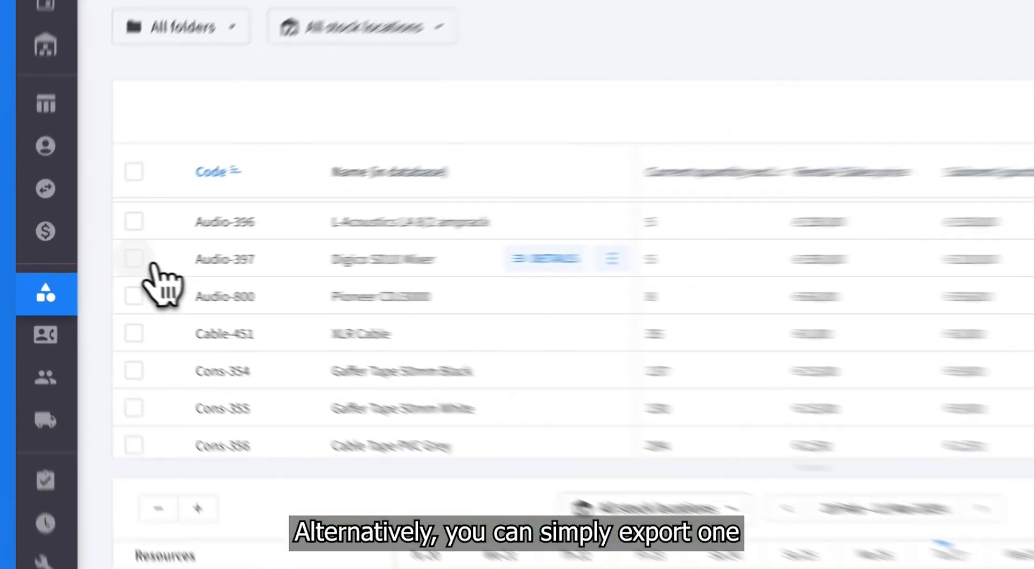
{"action": "left_click", "coordinate": [135, 259]}
{"action": "left_click", "coordinate": [134, 296]}
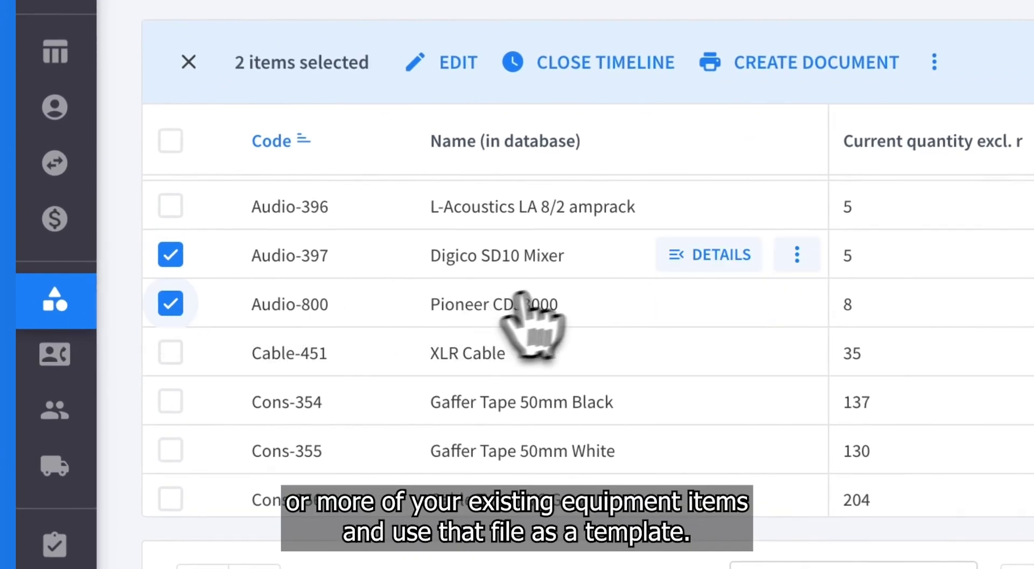
{"action": "right_click", "coordinate": [619, 263]}
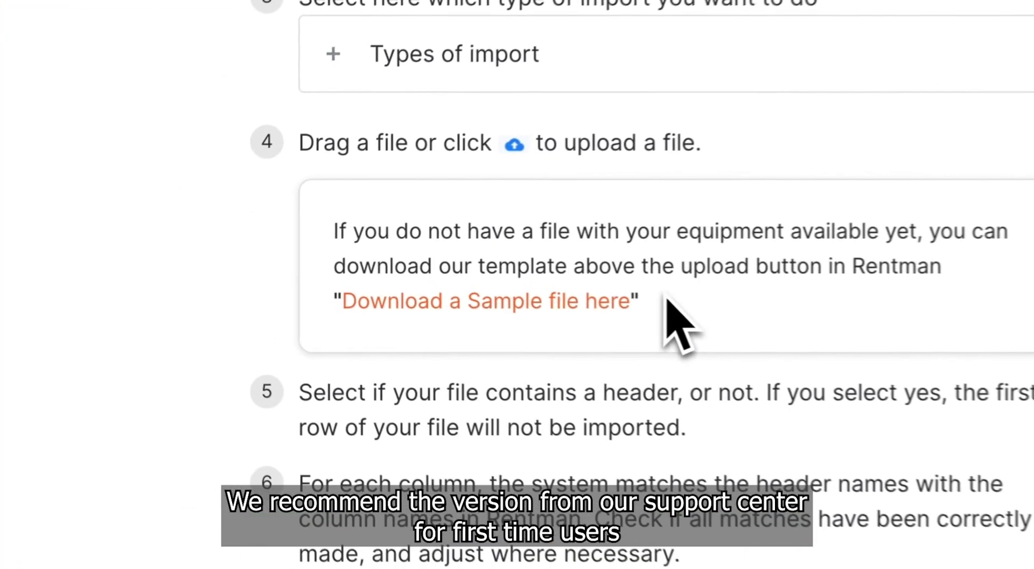
- Highlight the sample file download link in the article, then clear the highlight
{"action": "left_click_drag", "start_coordinate": [666, 302], "coordinate": [349, 313]}
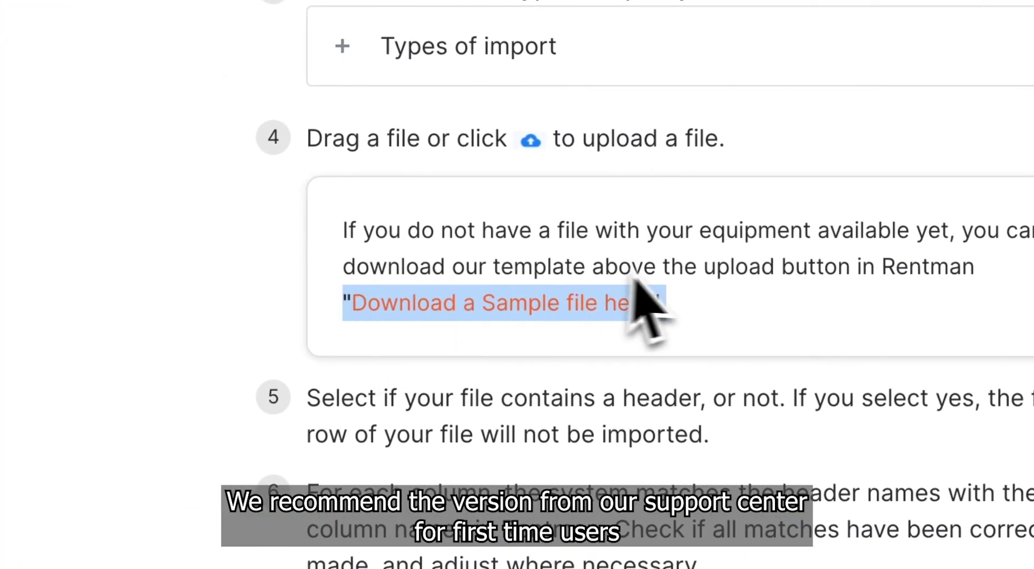
{"action": "left_click", "coordinate": [659, 328]}
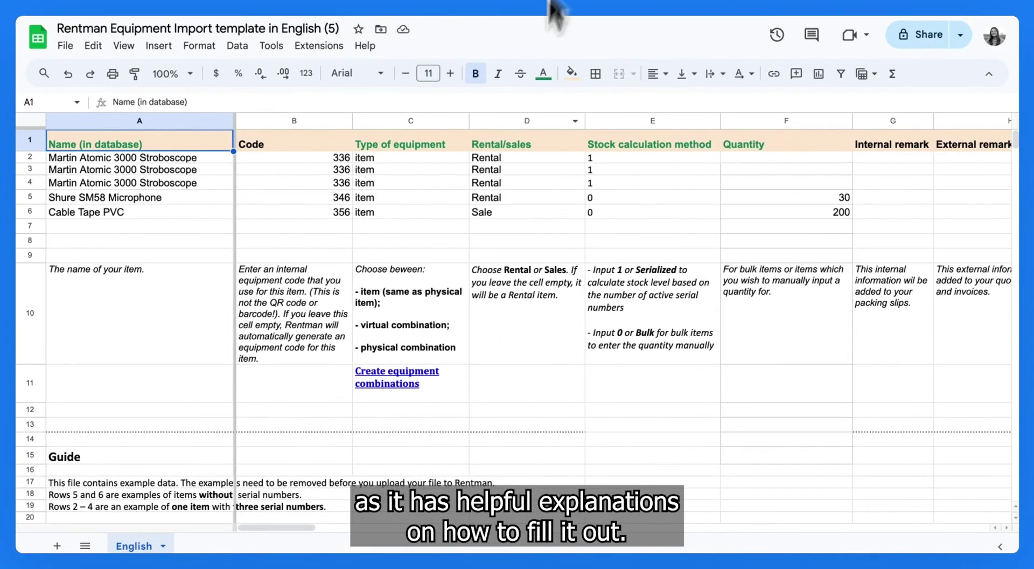
{"action": "scroll", "coordinate": [503, 227], "scroll_direction": "right", "scroll_amount": 10}
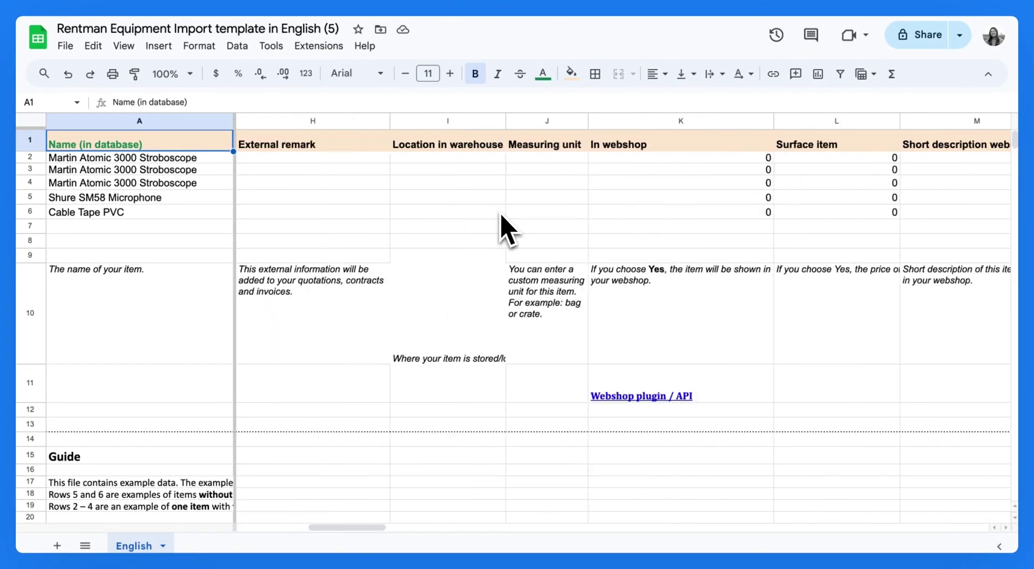
{"action": "scroll", "coordinate": [501, 219], "scroll_direction": "left", "scroll_amount": 10}
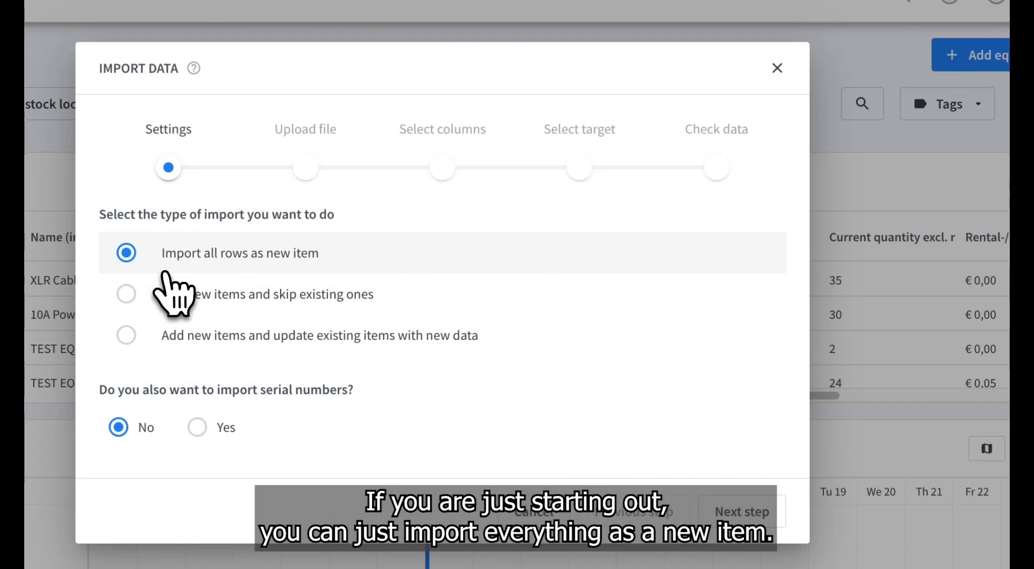
- Choose 'Add new items and update existing items with new data' and set QR codes to Add
{"action": "left_click", "coordinate": [127, 295]}
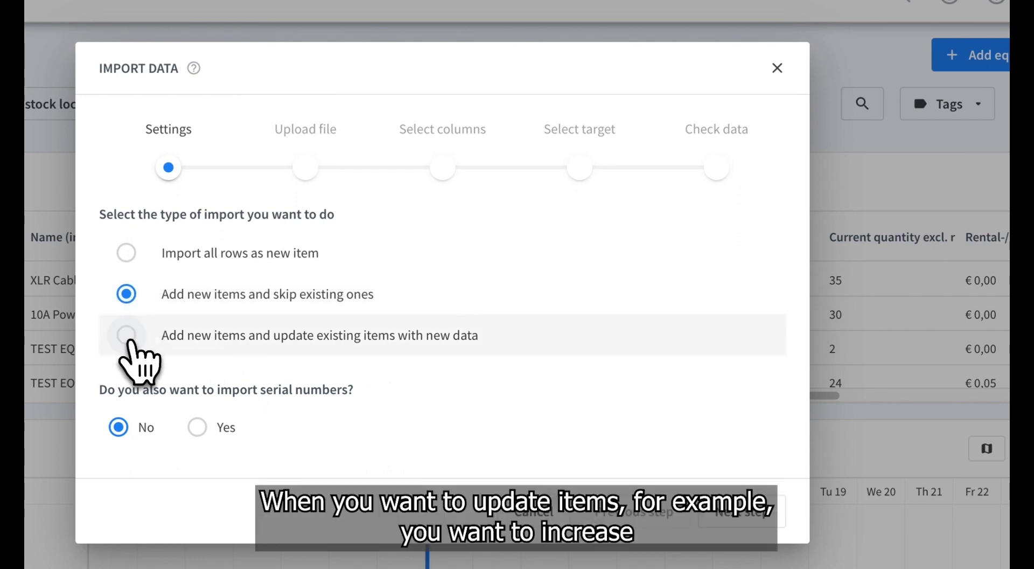
{"action": "left_click", "coordinate": [127, 335]}
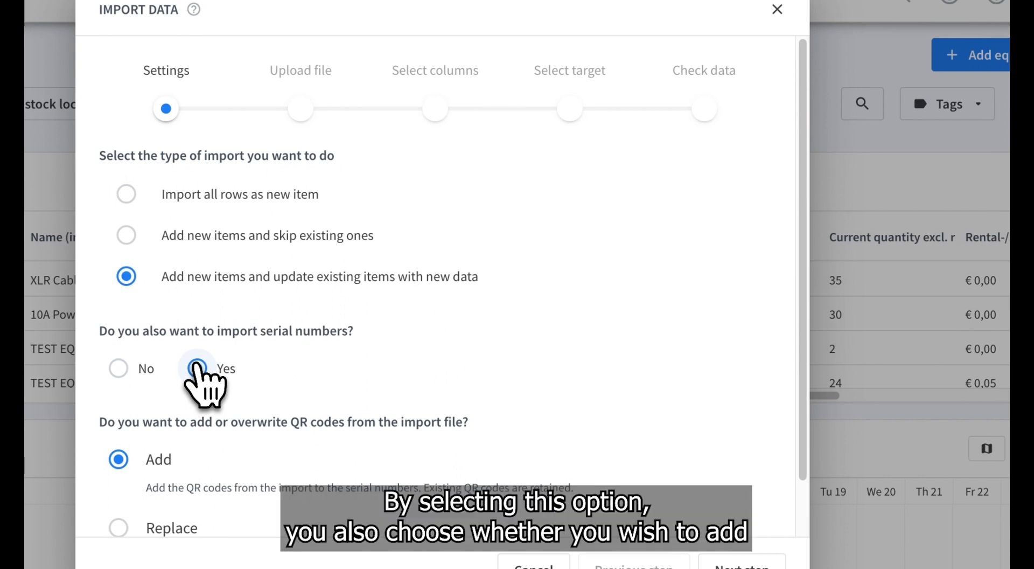
{"action": "scroll", "coordinate": [197, 366], "scroll_direction": "down", "scroll_amount": 1}
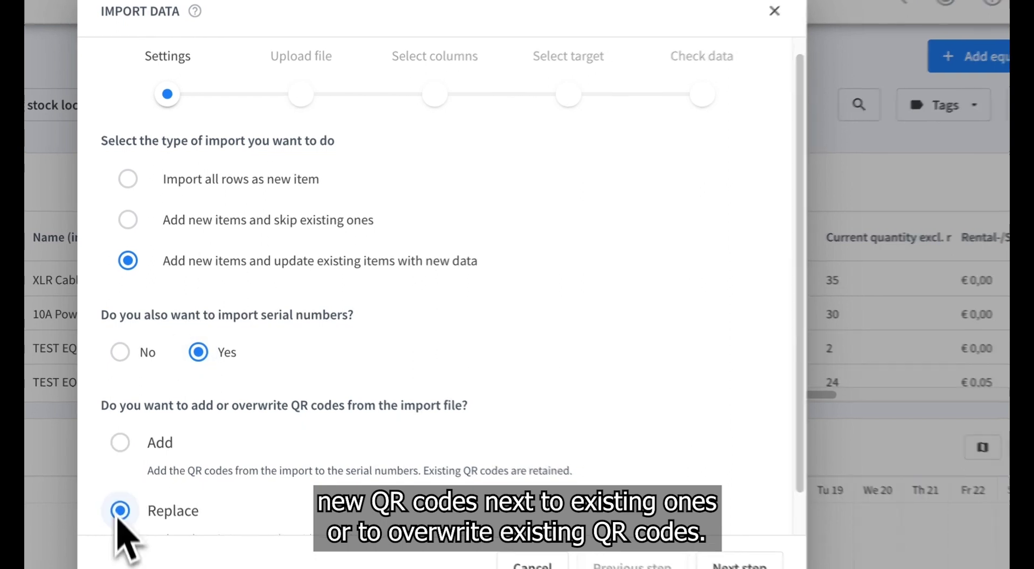
{"action": "left_click", "coordinate": [119, 446]}
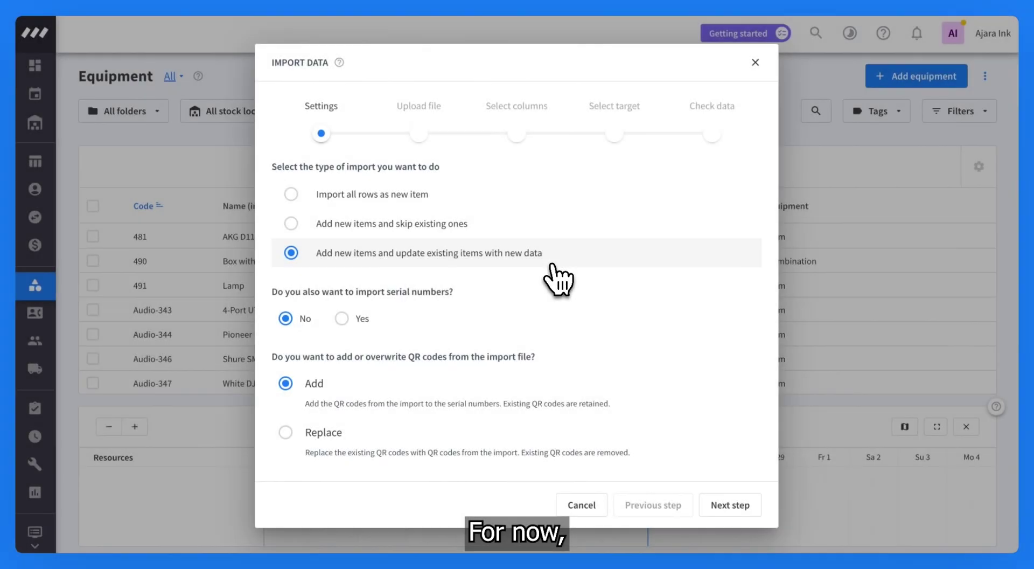
- Switch back to importing all rows as new items, then upload My Equipment 2024 (3).xls
{"action": "left_click", "coordinate": [488, 200]}
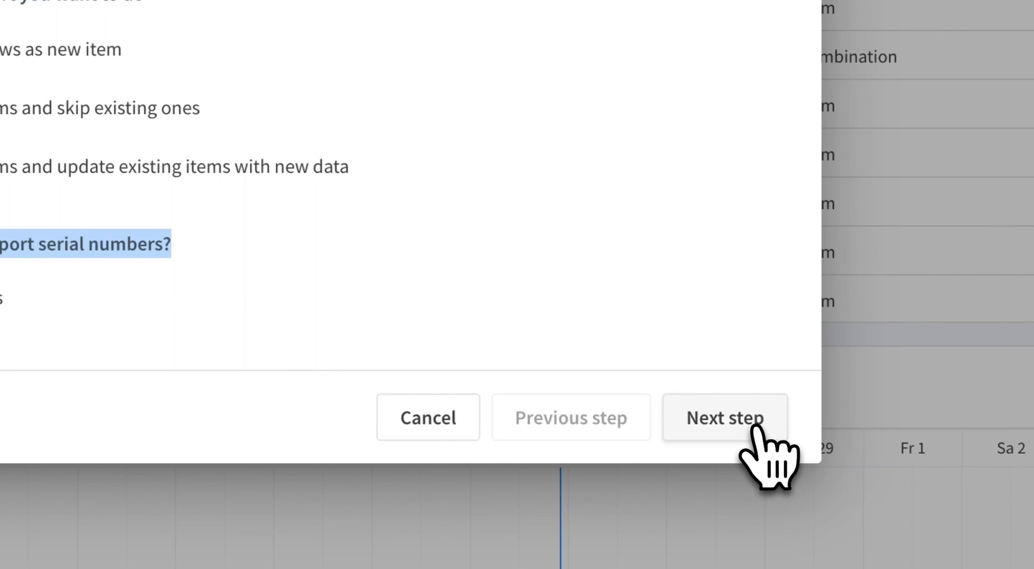
{"action": "left_click", "coordinate": [870, 399]}
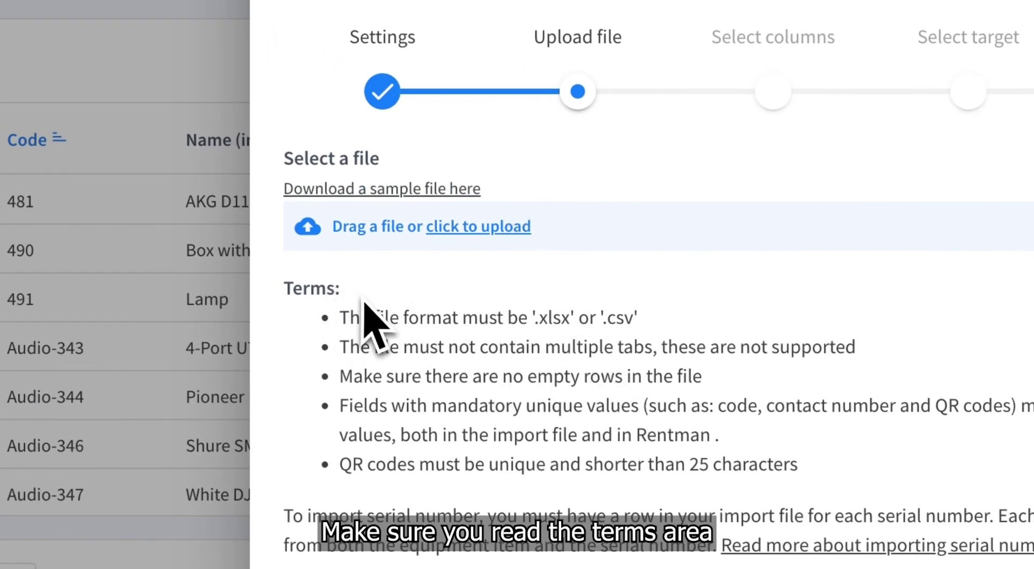
{"action": "left_click_drag", "start_coordinate": [340, 289], "coordinate": [284, 294]}
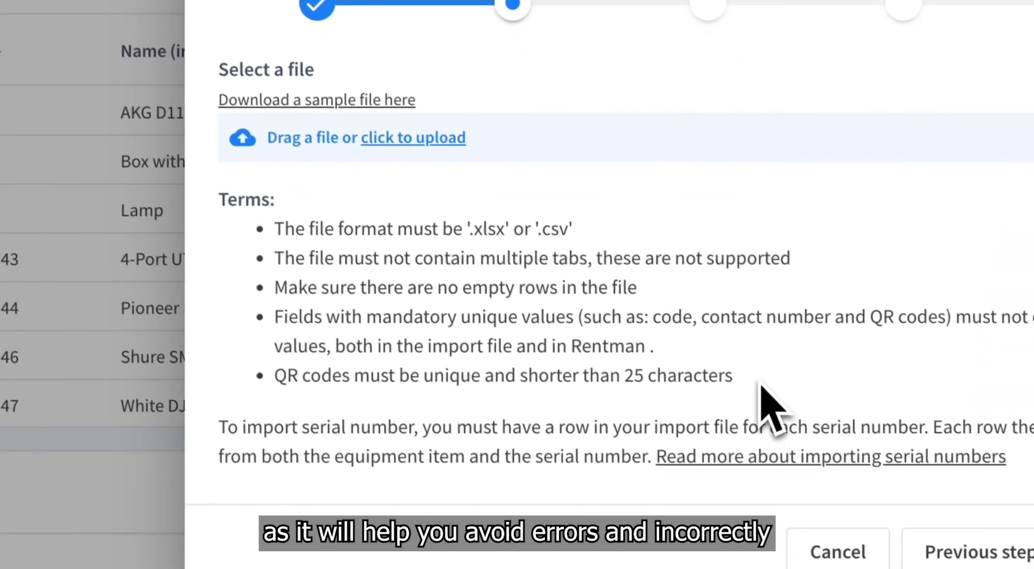
{"action": "left_click_drag", "start_coordinate": [798, 438], "coordinate": [329, 291]}
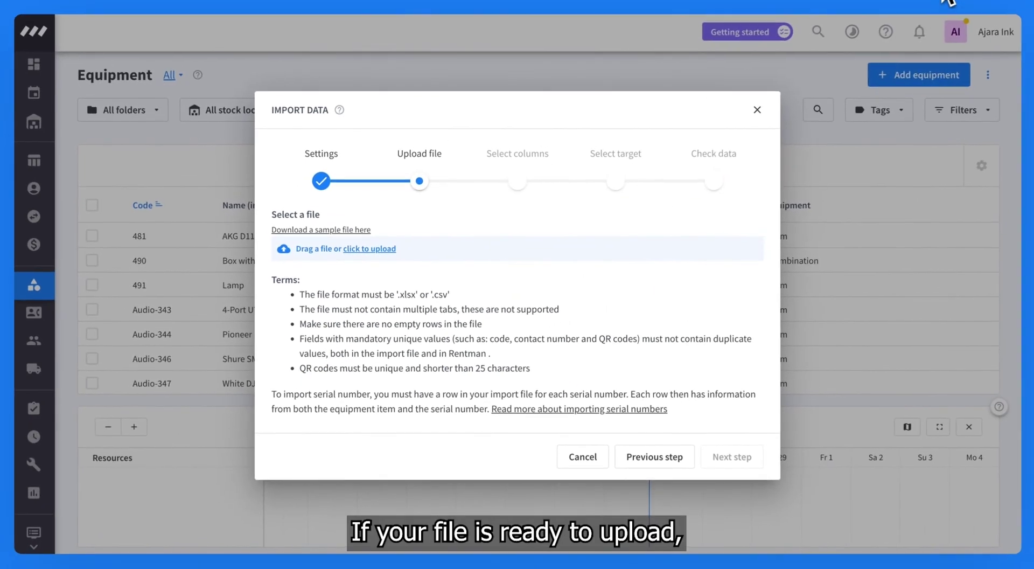
{"action": "left_click", "coordinate": [927, 4]}
{"action": "left_click_drag", "start_coordinate": [875, 35], "coordinate": [377, 258]}
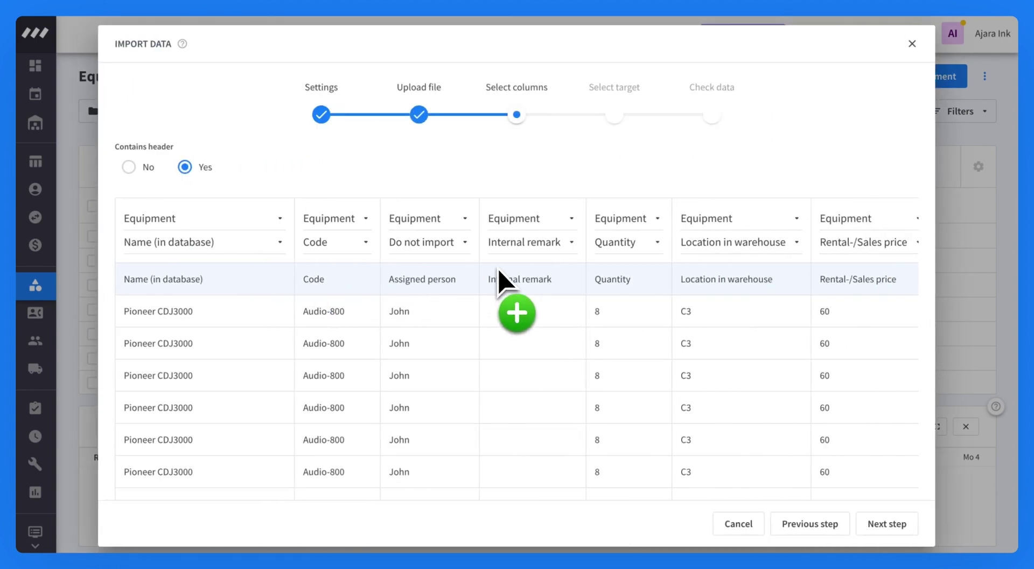
- Map the first column as Equipment data to Name (in database) and keep Code as equipment data
{"action": "left_click", "coordinate": [245, 219]}
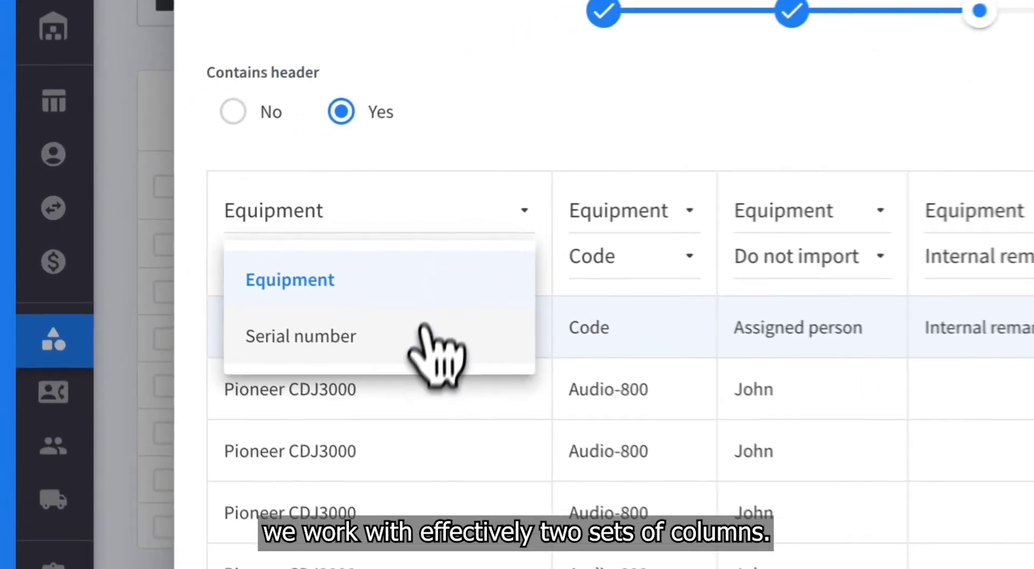
{"action": "left_click", "coordinate": [423, 299]}
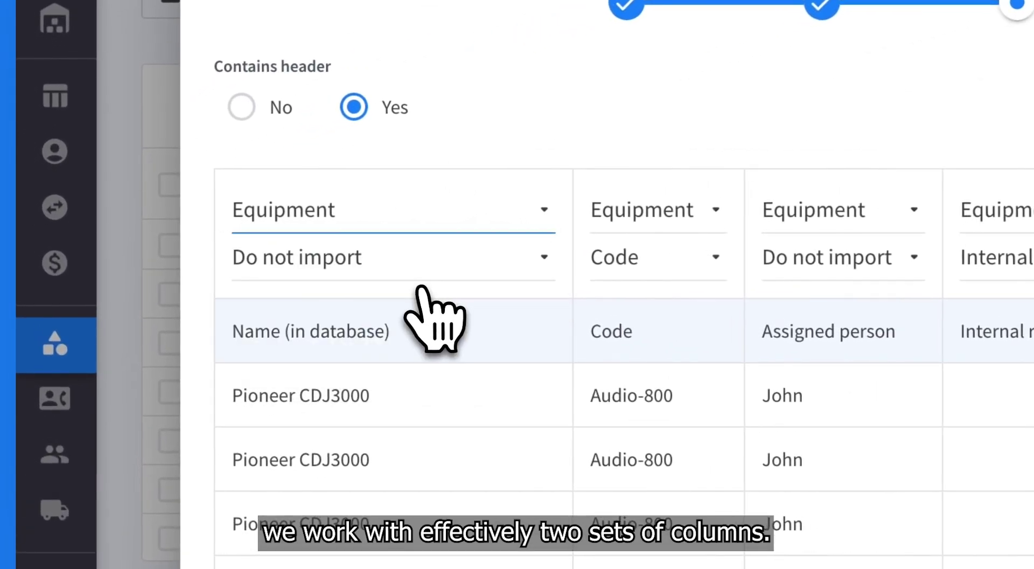
{"action": "left_click", "coordinate": [477, 267]}
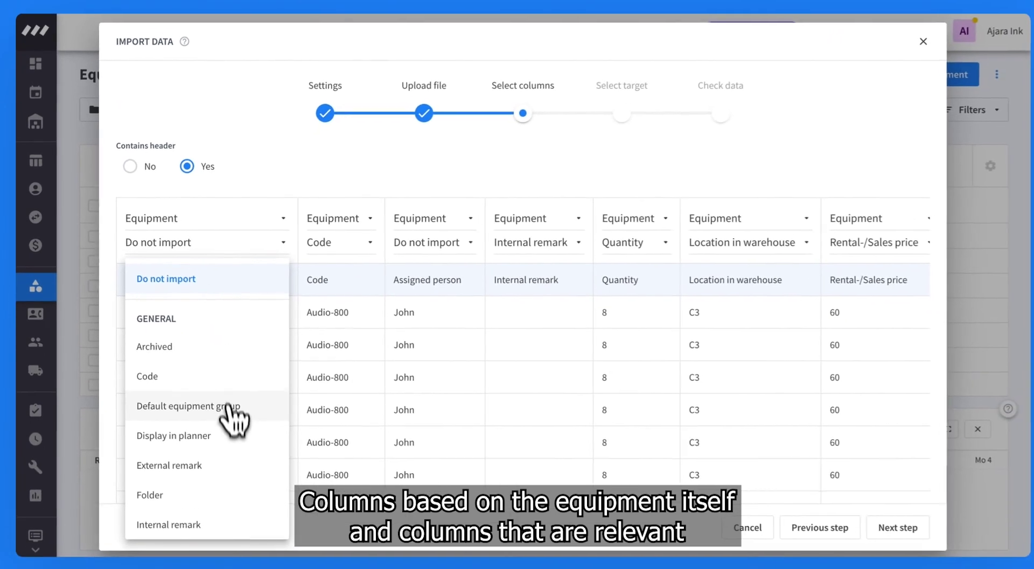
{"action": "scroll", "coordinate": [234, 424], "scroll_direction": "down", "scroll_amount": 3}
{"action": "left_click", "coordinate": [225, 417]}
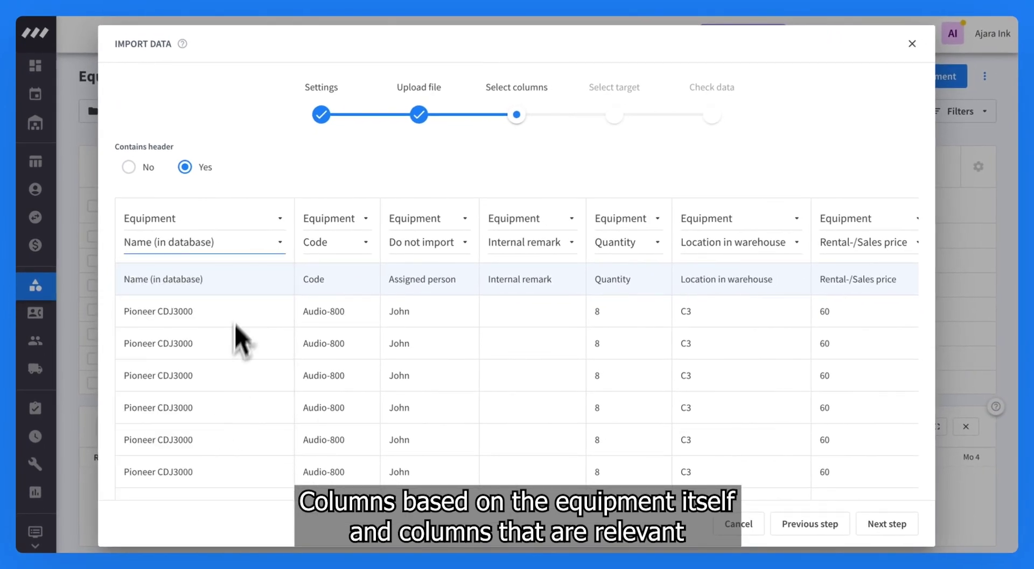
{"action": "left_click", "coordinate": [366, 233]}
{"action": "left_click", "coordinate": [368, 231]}
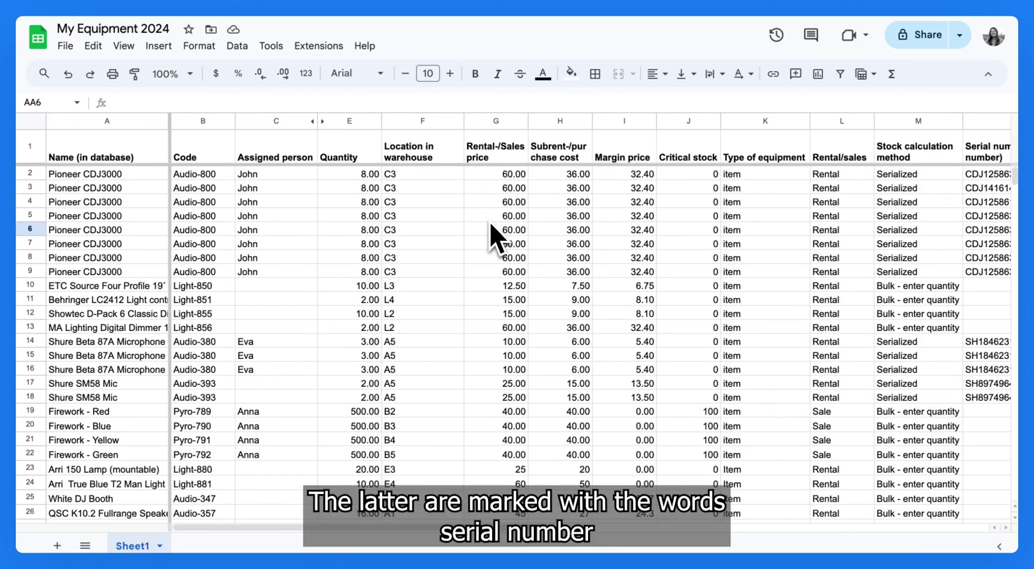
{"action": "scroll", "coordinate": [492, 237], "scroll_direction": "right", "scroll_amount": 8}
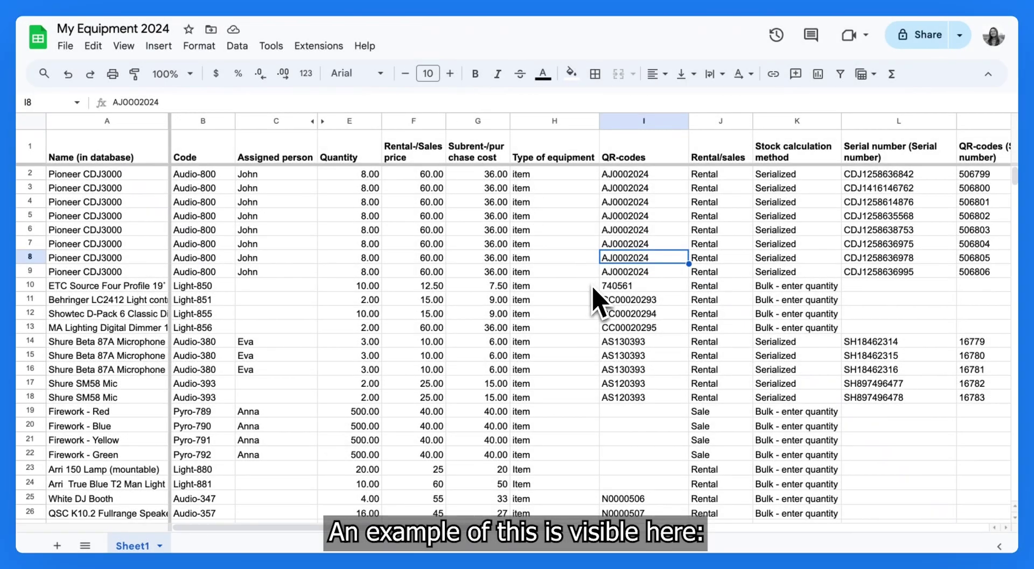
{"action": "scroll", "coordinate": [598, 302], "scroll_direction": "right", "scroll_amount": 3}
{"action": "left_click", "coordinate": [485, 121]}
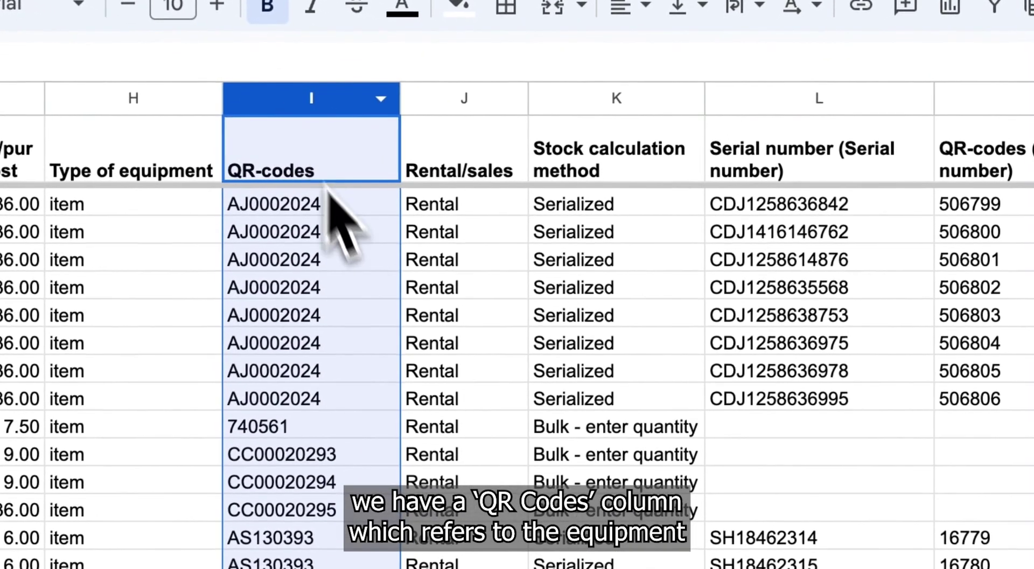
{"action": "left_click", "coordinate": [330, 213]}
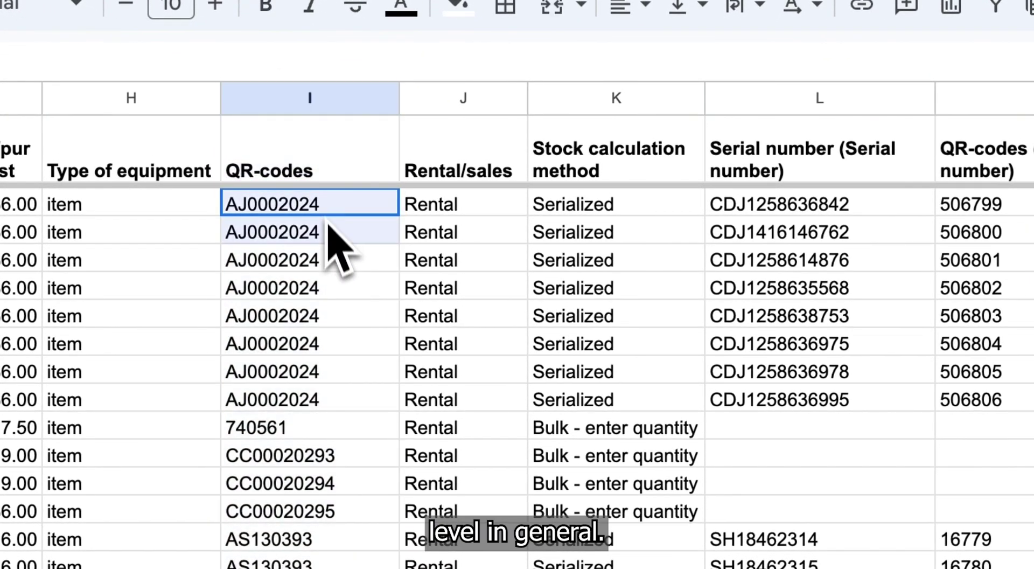
{"action": "left_click_drag", "start_coordinate": [327, 222], "coordinate": [313, 356]}
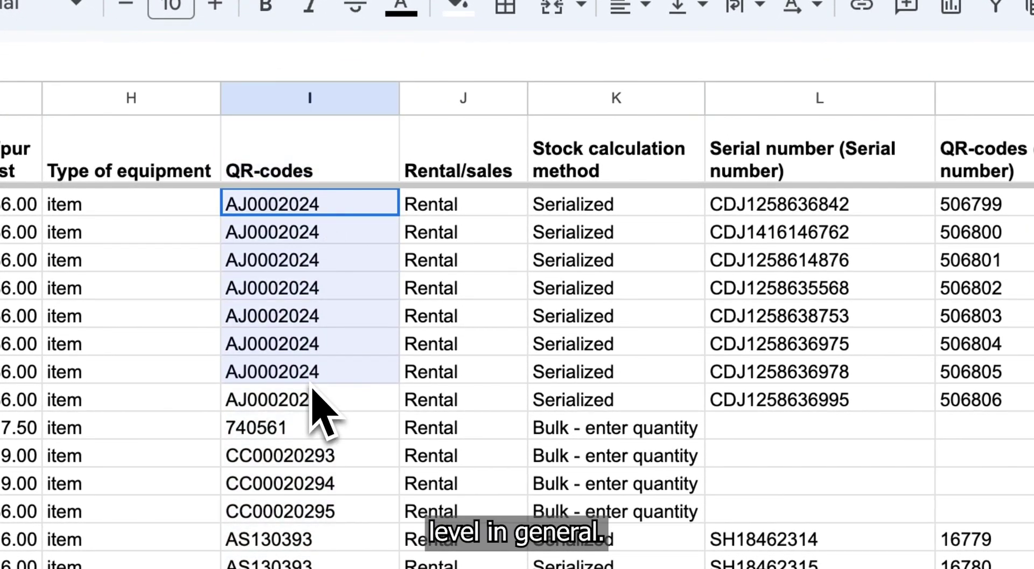
{"action": "left_click_drag", "start_coordinate": [312, 401], "coordinate": [317, 410]}
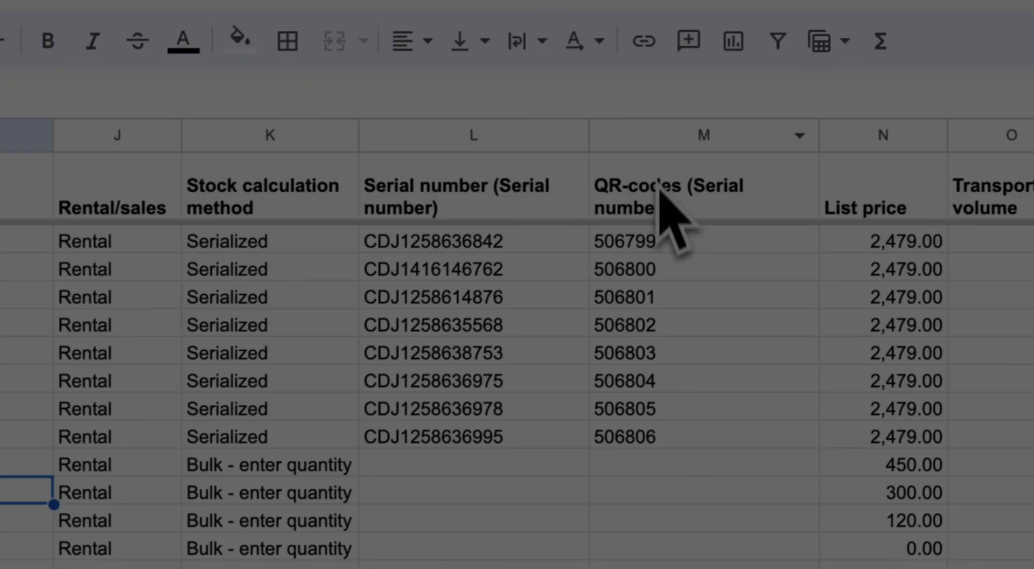
{"action": "left_click", "coordinate": [649, 134]}
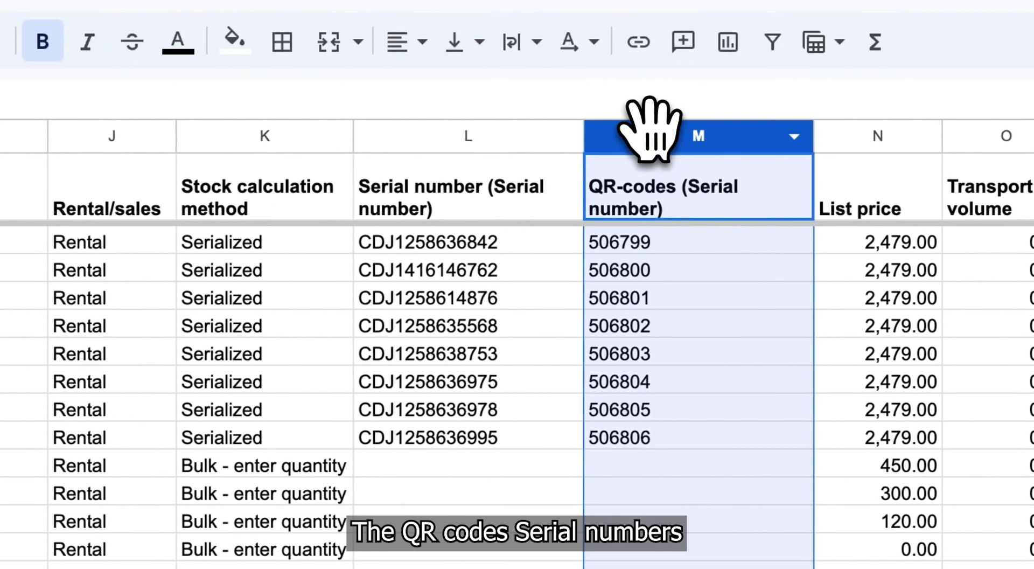
{"action": "left_click", "coordinate": [679, 249]}
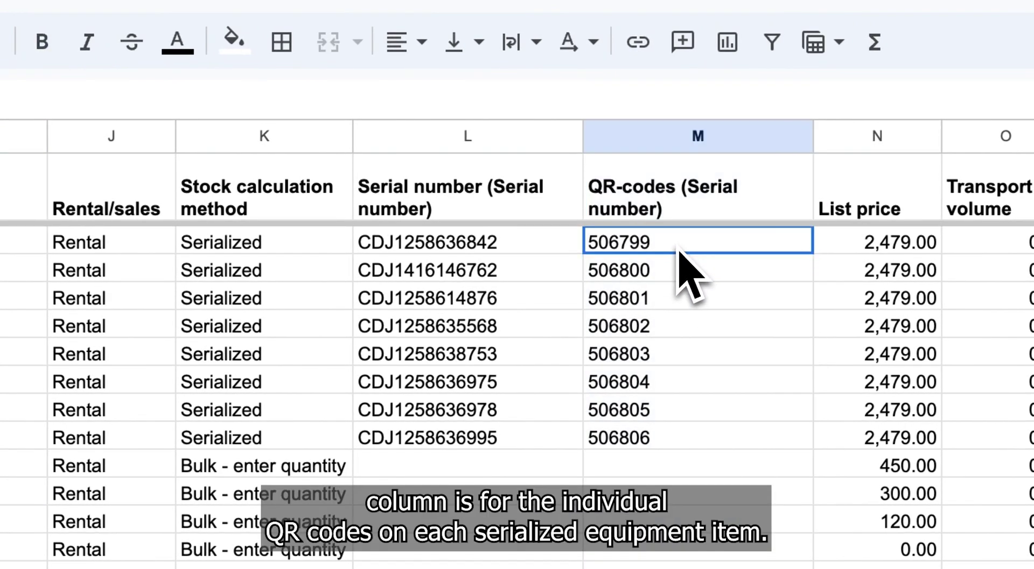
{"action": "left_click_drag", "start_coordinate": [679, 249], "coordinate": [672, 437]}
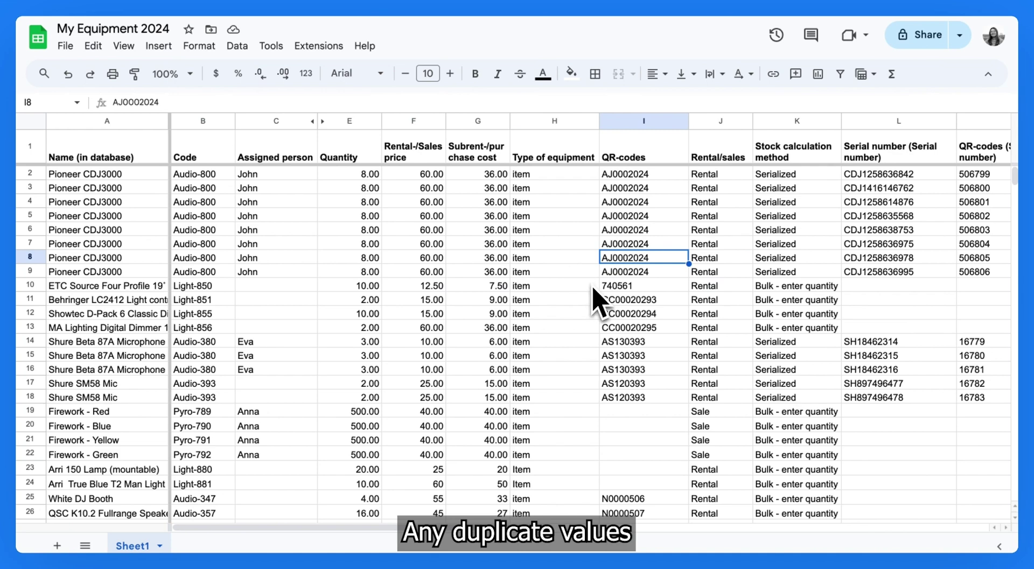
{"action": "scroll", "coordinate": [592, 302], "scroll_direction": "right", "scroll_amount": 3}
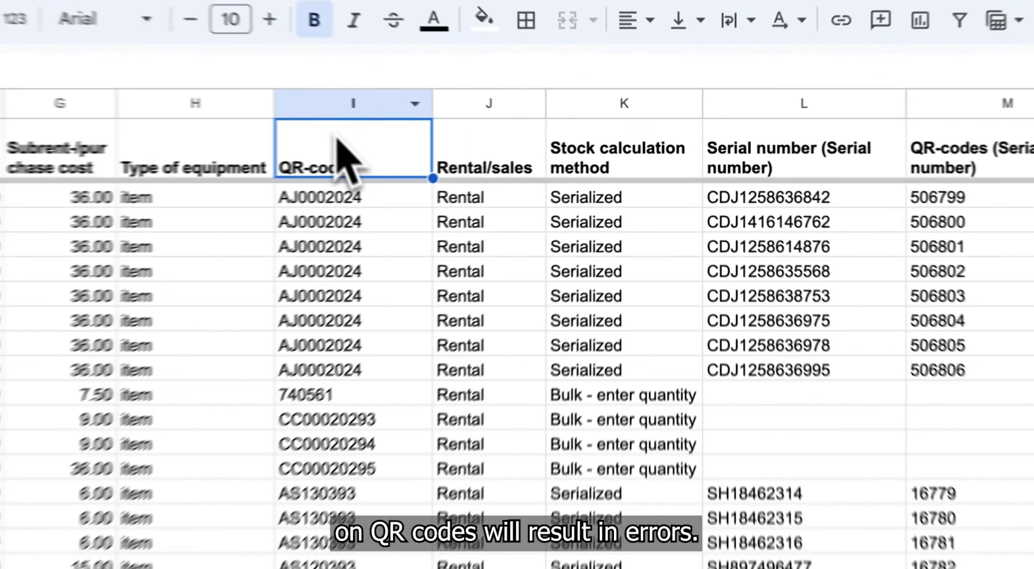
{"action": "left_click", "coordinate": [493, 121]}
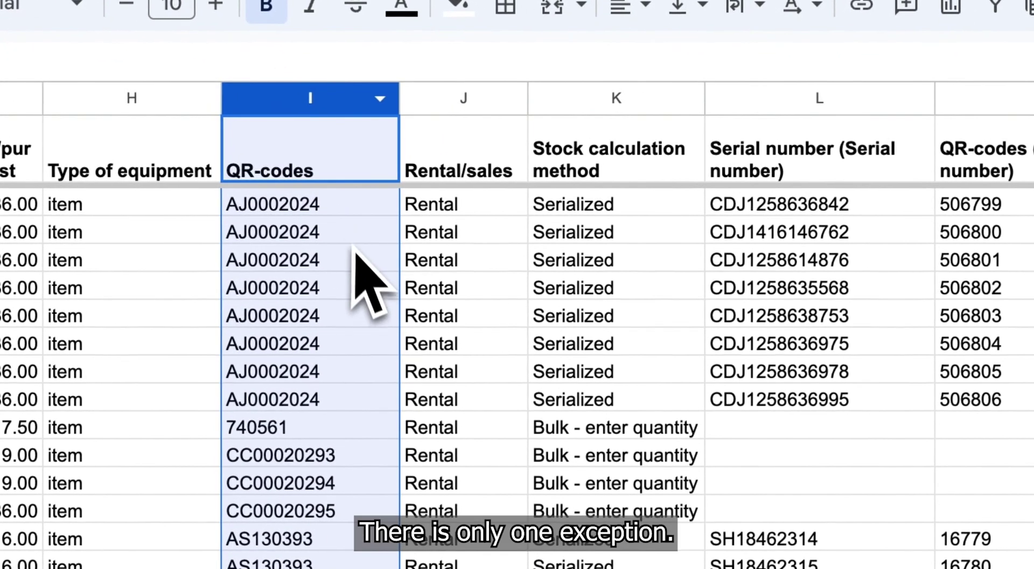
{"action": "left_click", "coordinate": [331, 213]}
{"action": "left_click_drag", "start_coordinate": [330, 213], "coordinate": [317, 400]}
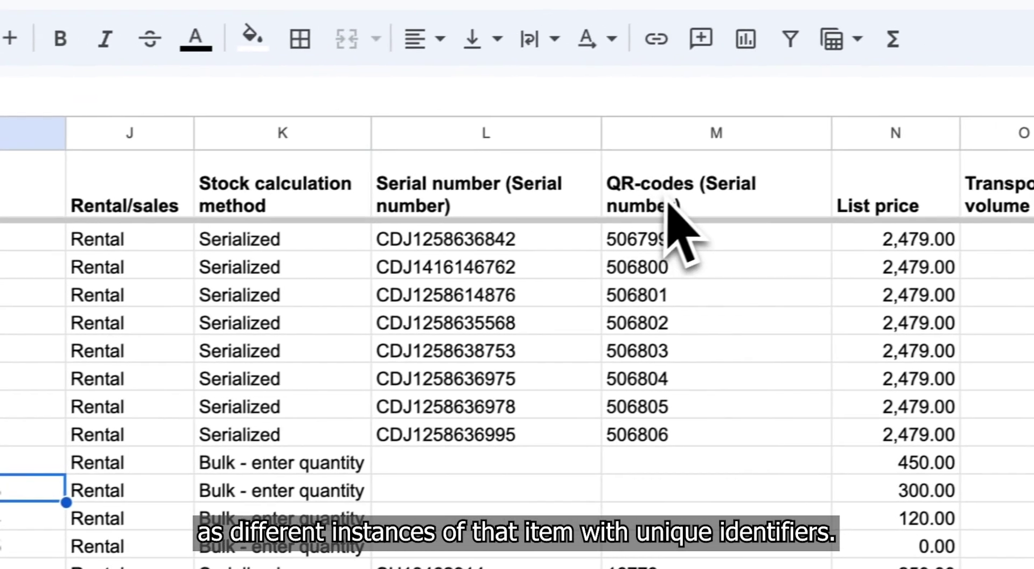
{"action": "left_click", "coordinate": [873, 94]}
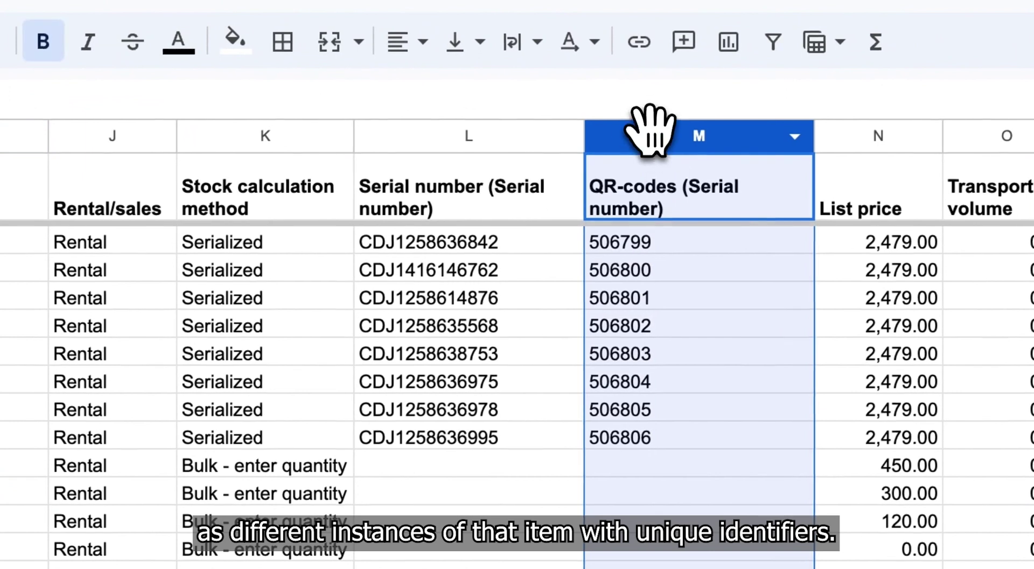
{"action": "left_click_drag", "start_coordinate": [676, 252], "coordinate": [672, 439]}
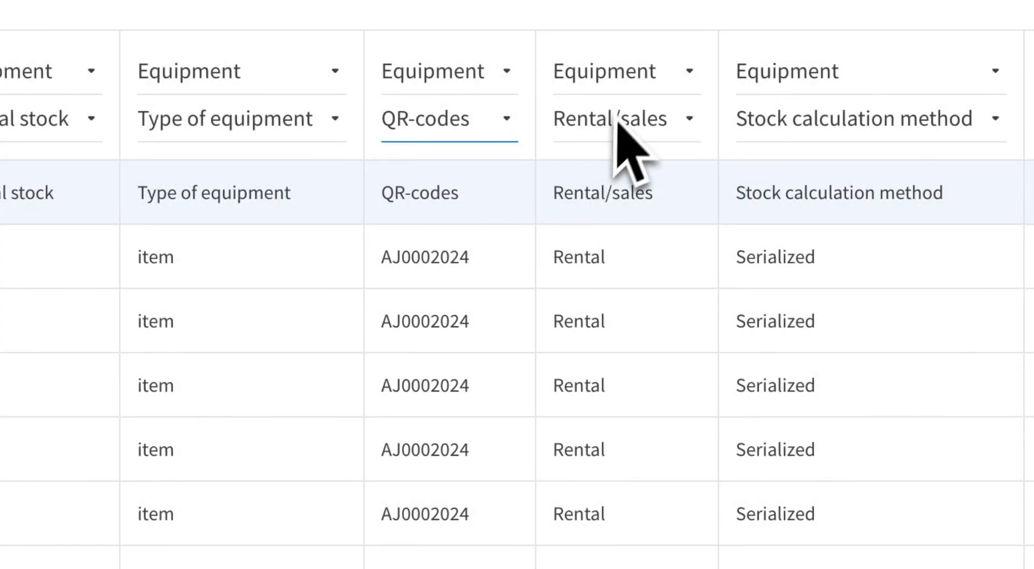
- Set the QR-codes (Serial number) column's type to Serial number and its target field to QR-codes
{"action": "left_click_drag", "start_coordinate": [460, 193], "coordinate": [380, 193]}
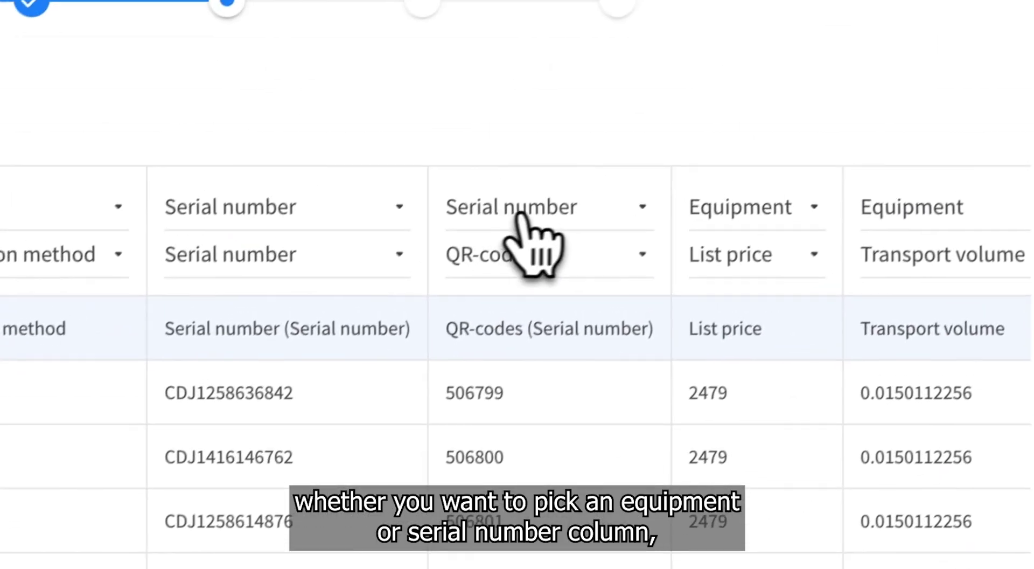
{"action": "left_click", "coordinate": [525, 226]}
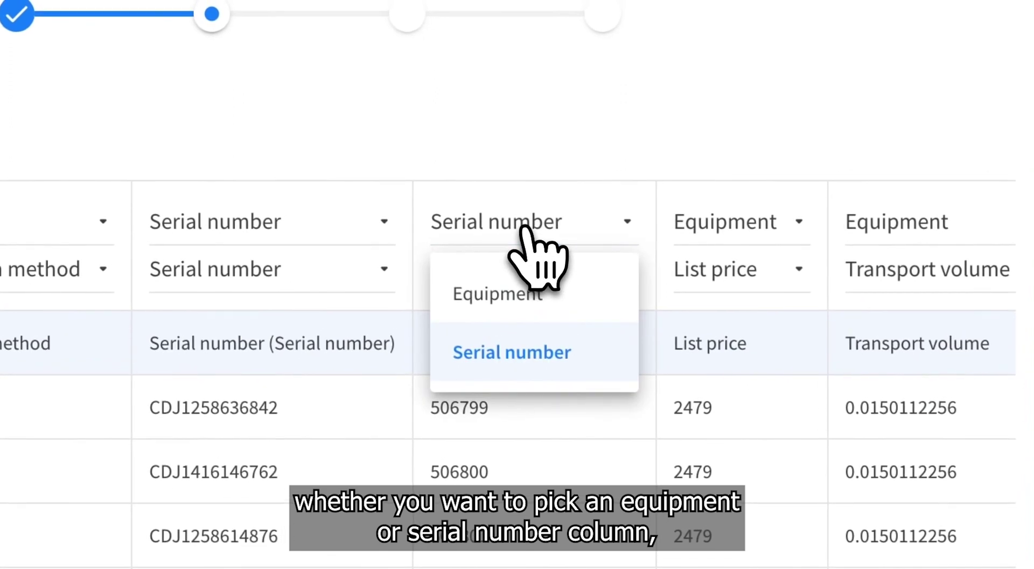
{"action": "left_click", "coordinate": [523, 227]}
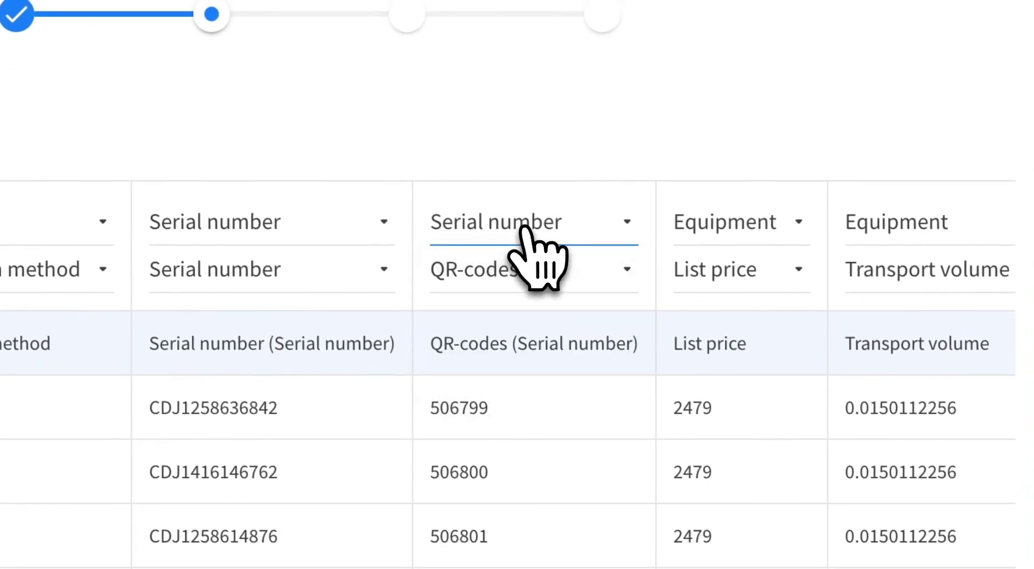
{"action": "left_click", "coordinate": [516, 278]}
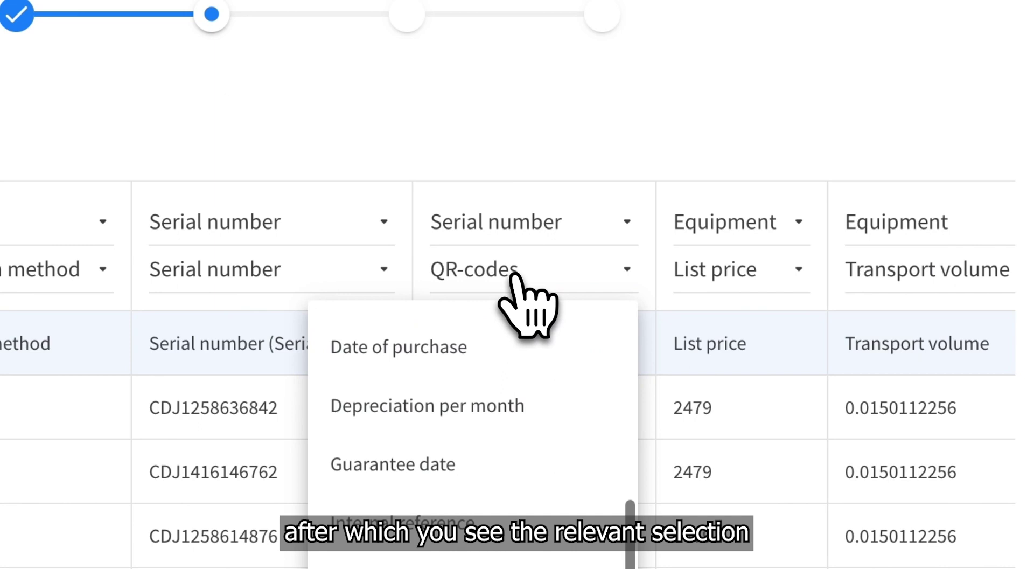
{"action": "left_click", "coordinate": [516, 278]}
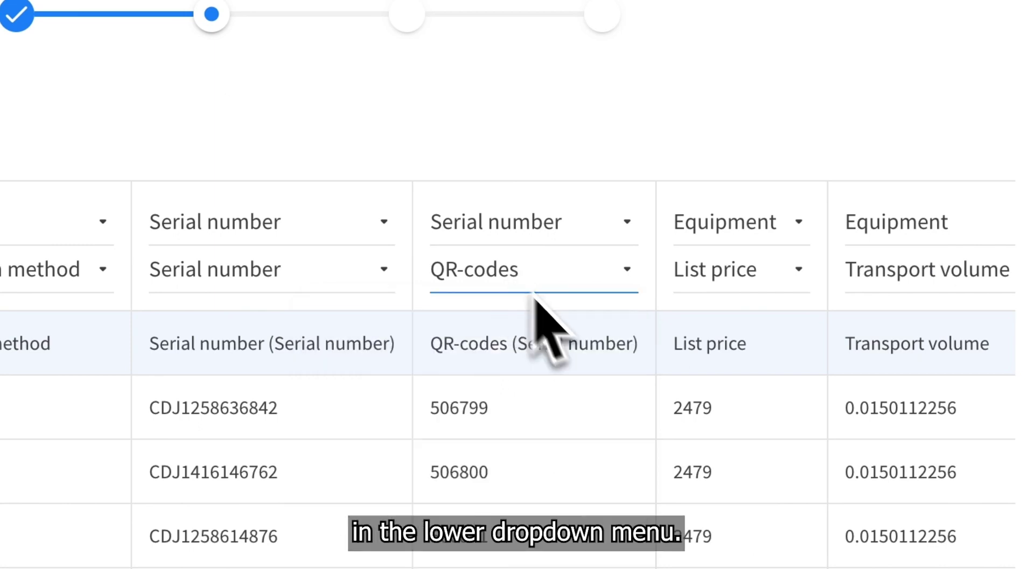
{"action": "left_click_drag", "start_coordinate": [648, 351], "coordinate": [432, 346]}
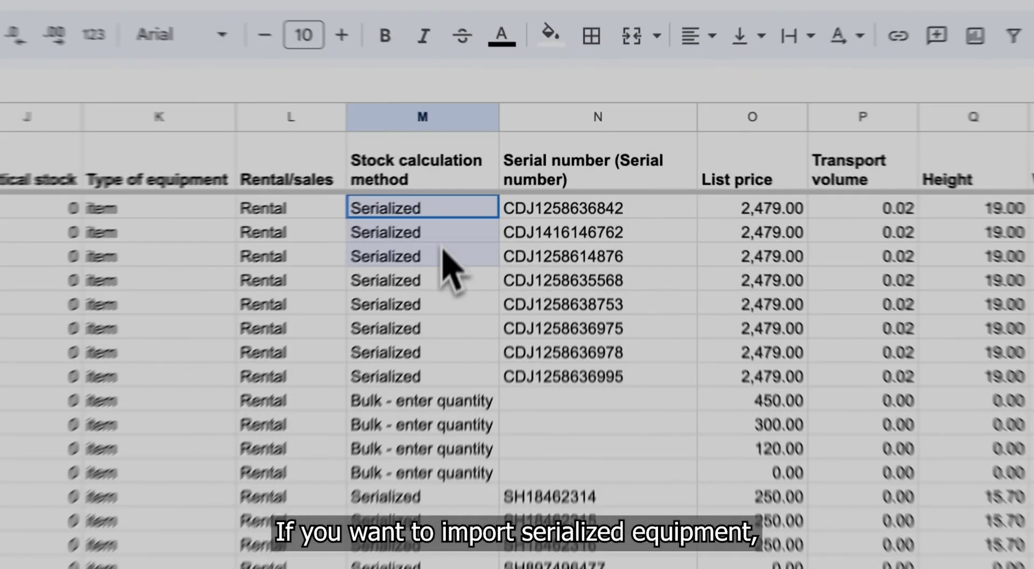
- Select the eight Serialized stock method cells and the eight CDJ serial numbers
{"action": "left_click_drag", "start_coordinate": [442, 248], "coordinate": [441, 381]}
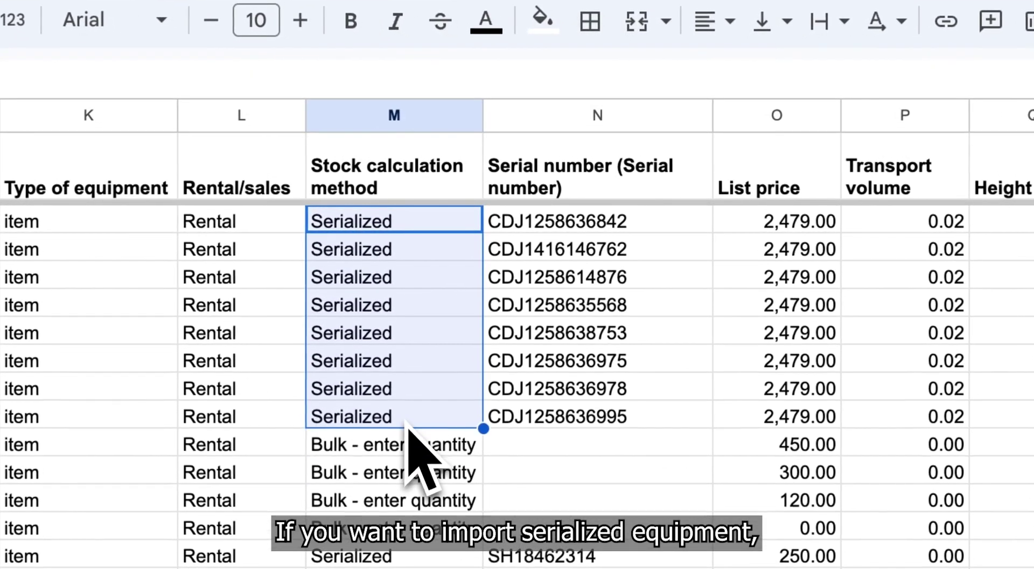
{"action": "left_click", "coordinate": [612, 212]}
{"action": "left_click_drag", "start_coordinate": [613, 226], "coordinate": [607, 432]}
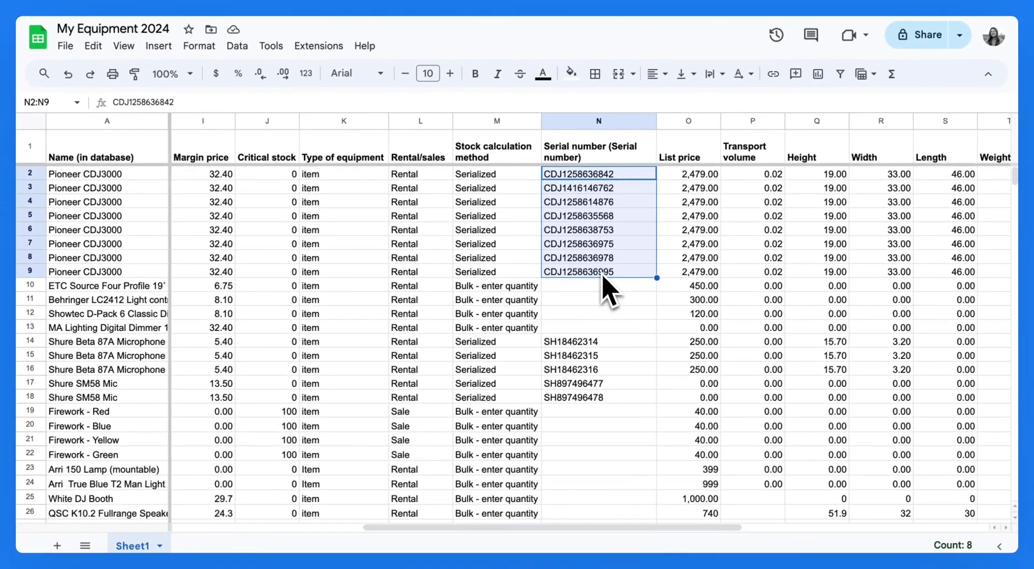
{"action": "left_click", "coordinate": [518, 258]}
{"action": "scroll", "coordinate": [438, 131], "scroll_direction": "left", "scroll_amount": 5}
- Delete the Location in warehouse, Margin price and Critical stock columns from the sheet
{"action": "left_click", "coordinate": [404, 120]}
{"action": "right_click", "coordinate": [408, 124]}
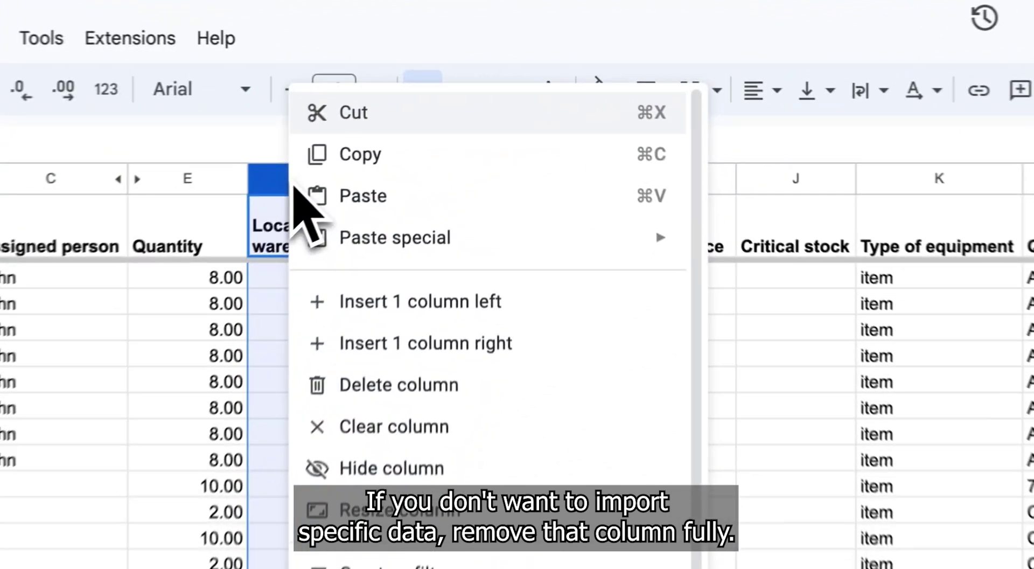
{"action": "left_click", "coordinate": [425, 385]}
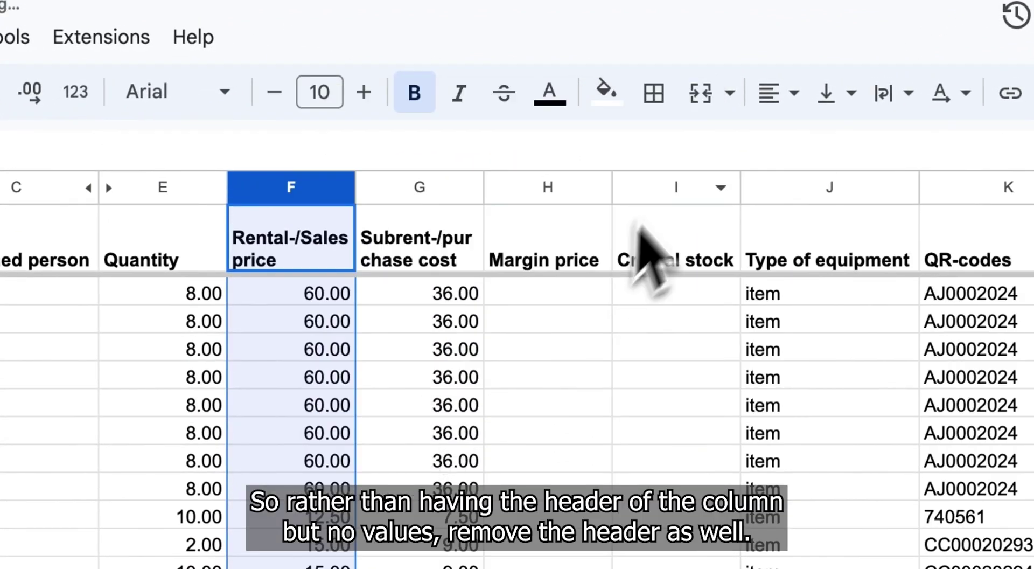
{"action": "left_click_drag", "start_coordinate": [560, 189], "coordinate": [628, 185]}
{"action": "right_click", "coordinate": [628, 186]}
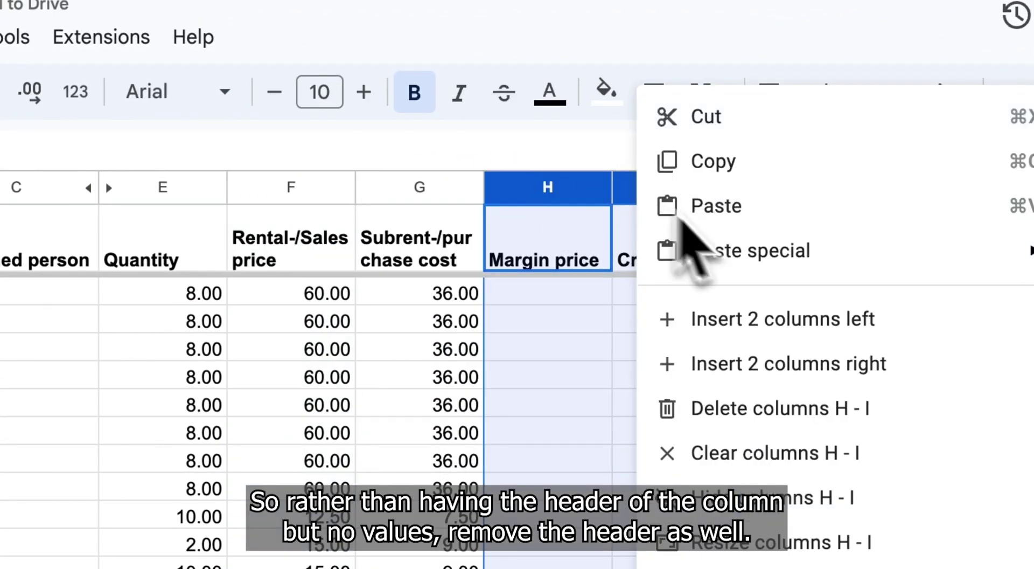
{"action": "left_click", "coordinate": [807, 408]}
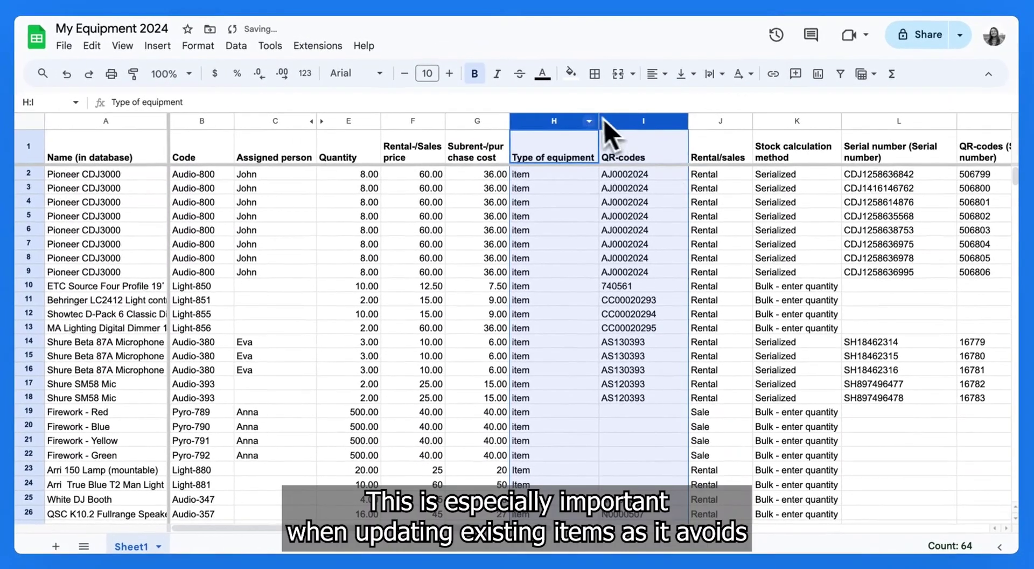
{"action": "left_click", "coordinate": [579, 101]}
{"action": "left_click", "coordinate": [620, 257]}
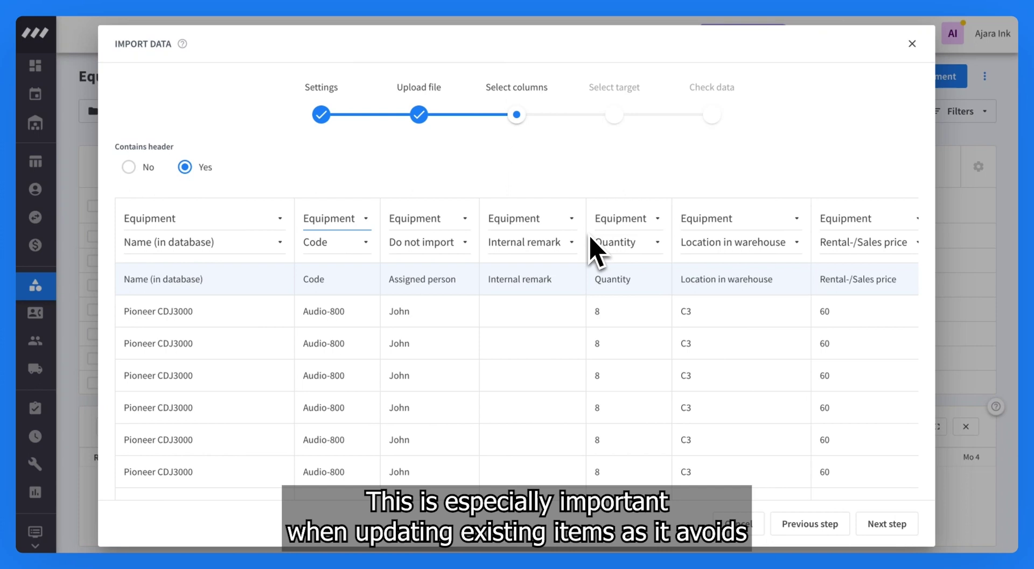
- Review the Code, Internal remark and Quantity mappings and keep Assigned person on 'Do not import'
{"action": "scroll", "coordinate": [592, 245], "scroll_direction": "right", "scroll_amount": 5}
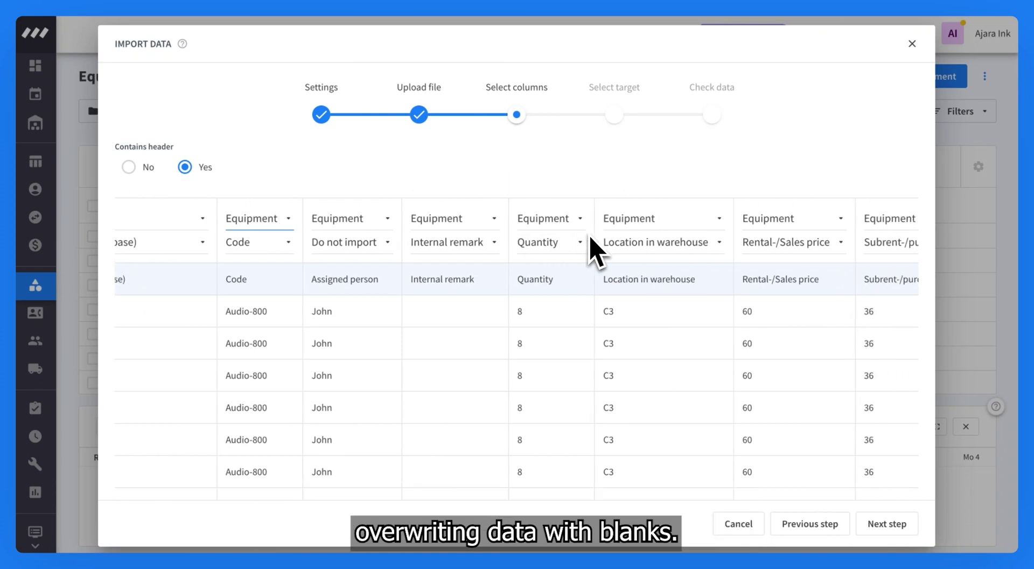
{"action": "scroll", "coordinate": [591, 245], "scroll_direction": "right", "scroll_amount": 8}
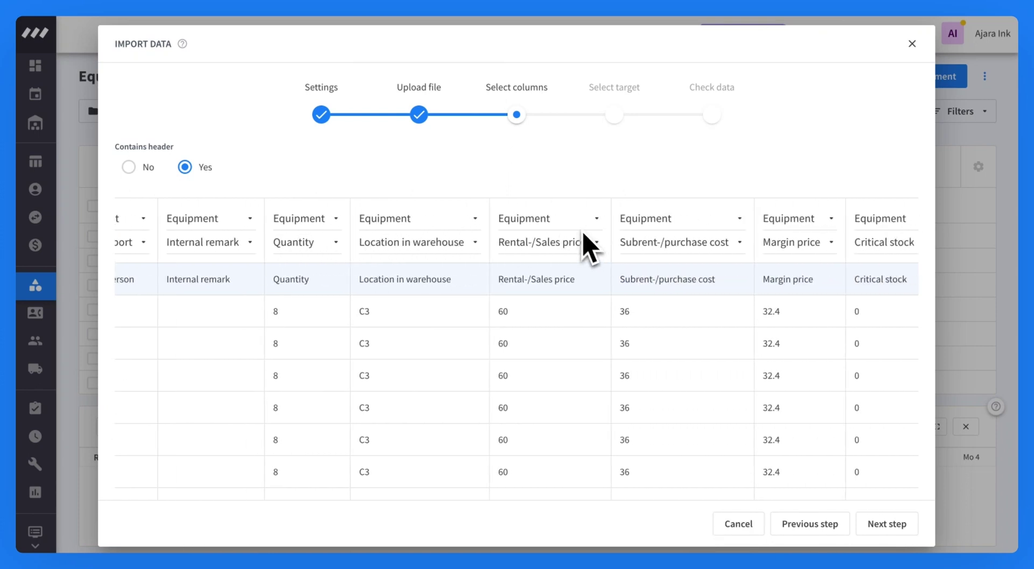
{"action": "scroll", "coordinate": [580, 229], "scroll_direction": "right", "scroll_amount": 4}
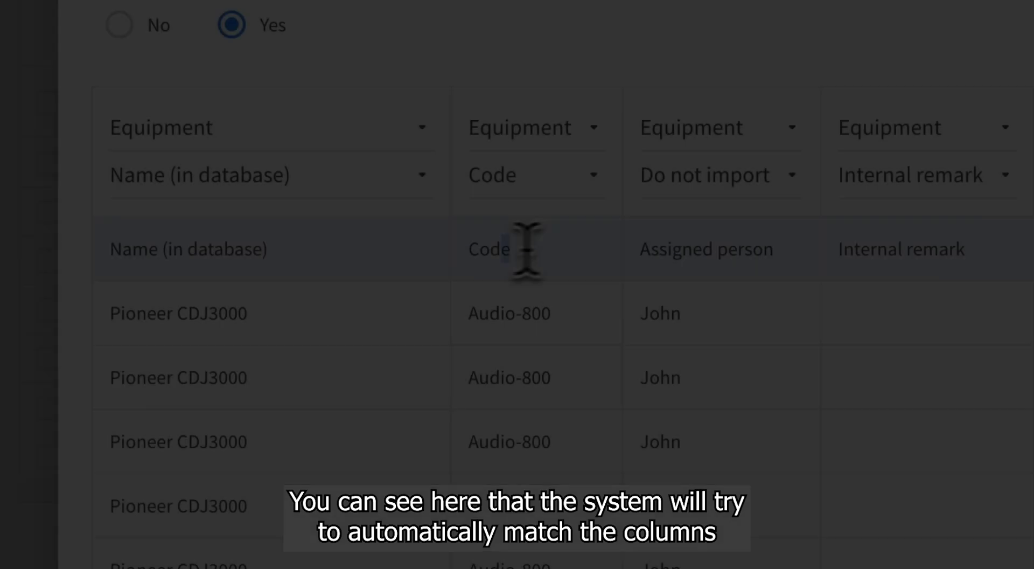
{"action": "double_click", "coordinate": [314, 279]}
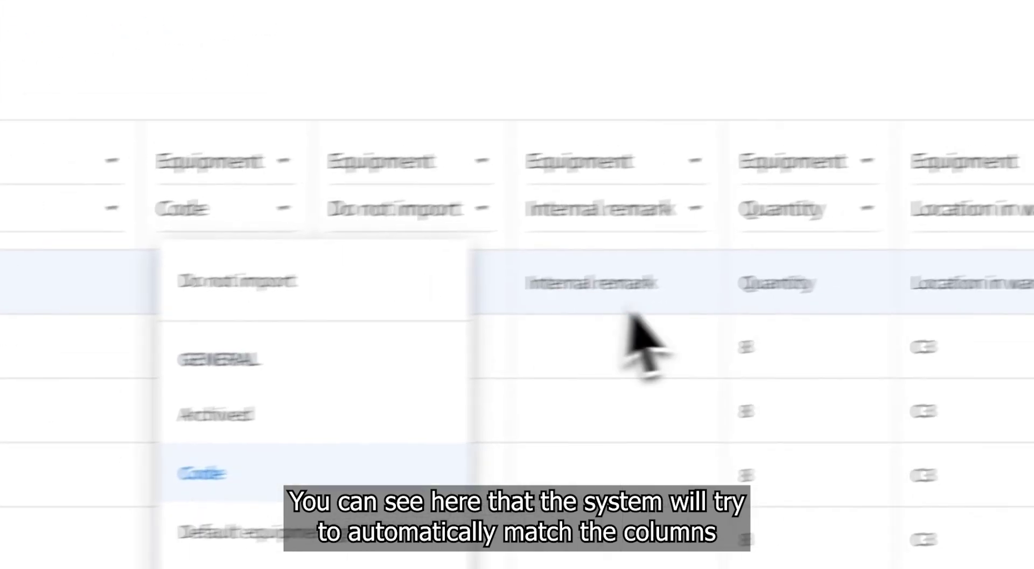
{"action": "left_click_drag", "start_coordinate": [523, 297], "coordinate": [398, 302]}
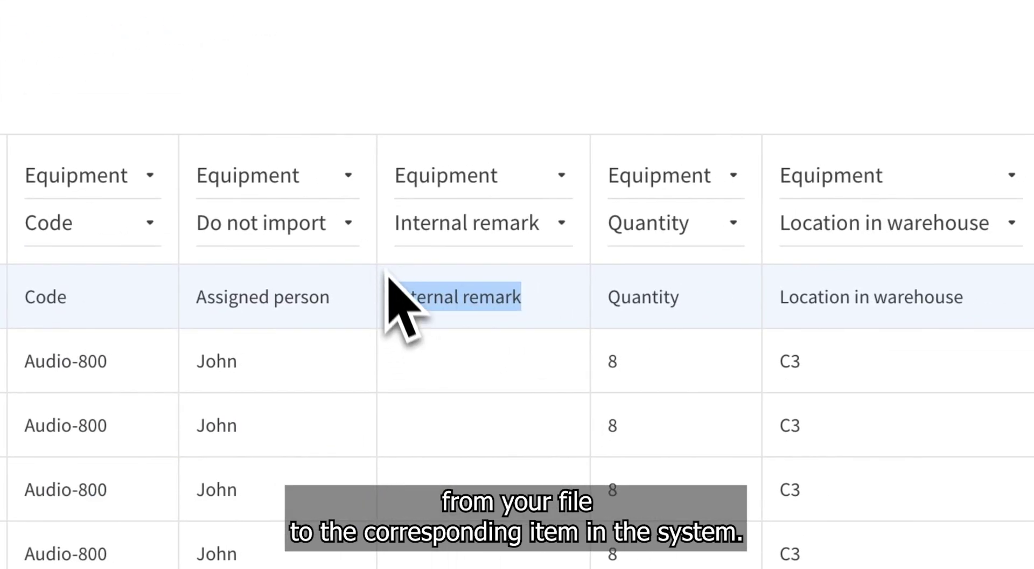
{"action": "left_click_drag", "start_coordinate": [395, 223], "coordinate": [549, 224]}
{"action": "left_click_drag", "start_coordinate": [607, 300], "coordinate": [685, 324]}
{"action": "left_click_drag", "start_coordinate": [623, 223], "coordinate": [681, 228]}
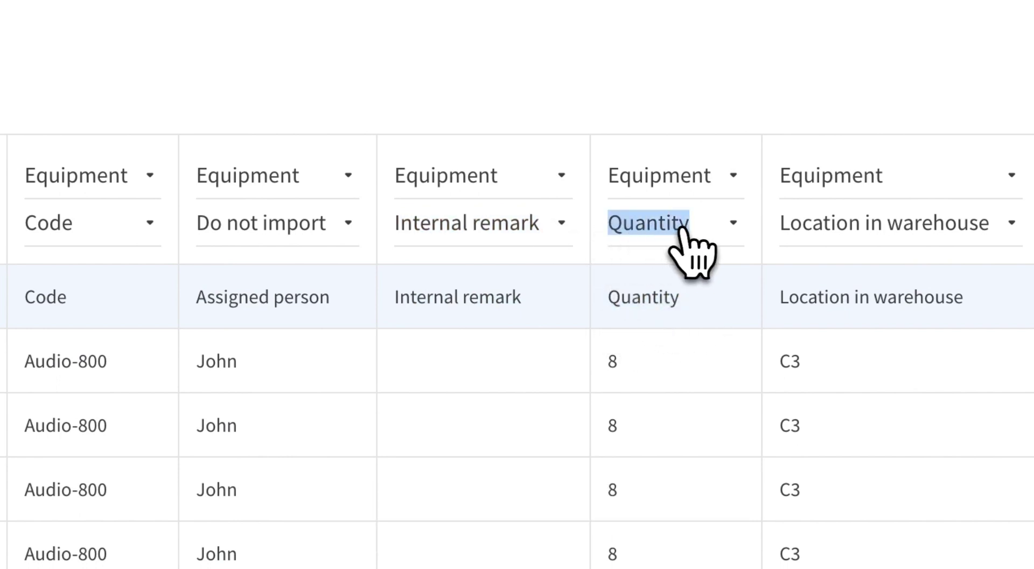
{"action": "left_click", "coordinate": [694, 306]}
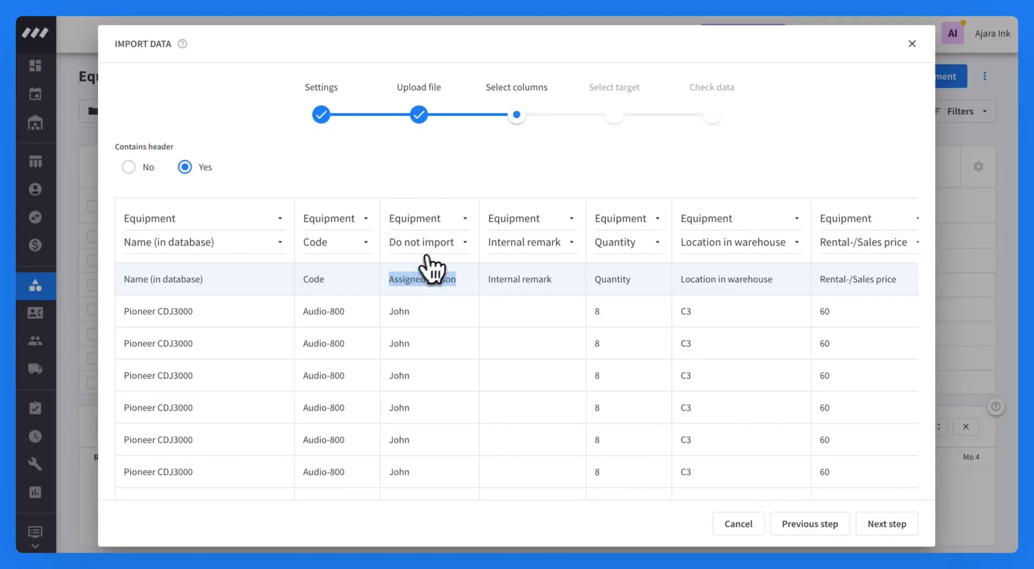
{"action": "left_click", "coordinate": [431, 250]}
{"action": "left_click", "coordinate": [438, 282]}
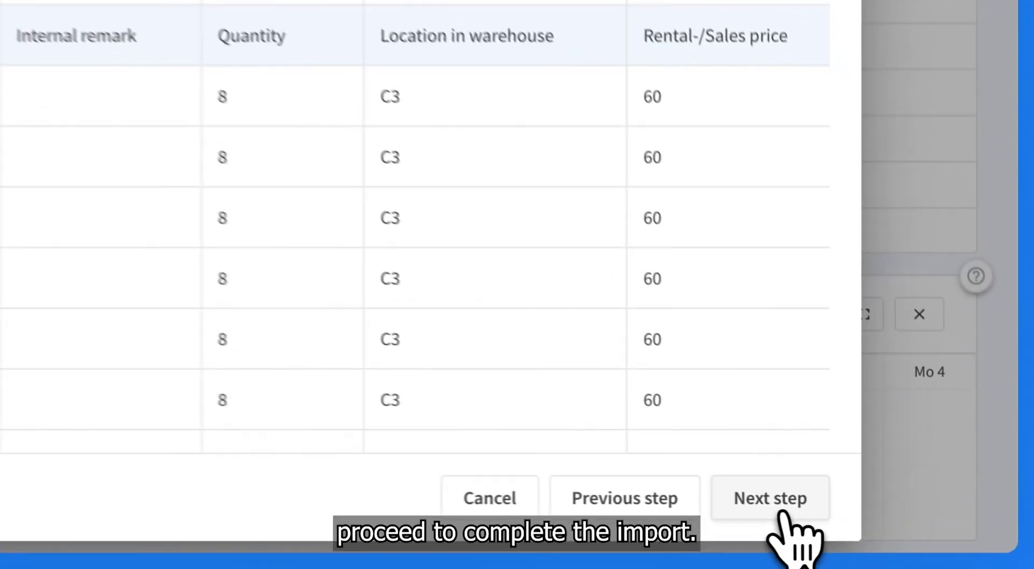
- Advance to Select target, keeping Root folder as the folder and Eastern Warehouse as stock location
{"action": "left_click", "coordinate": [750, 510]}
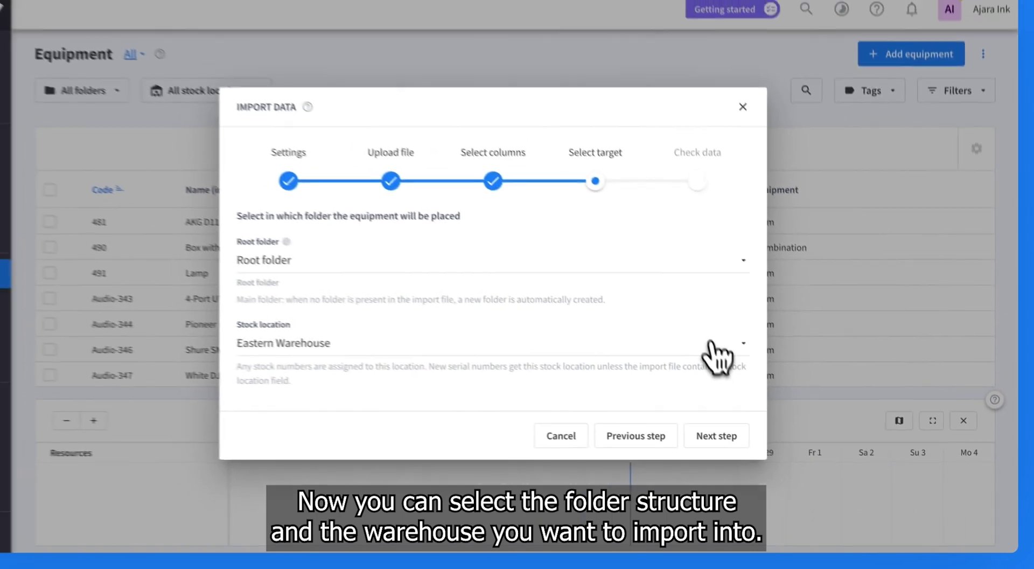
{"action": "left_click", "coordinate": [705, 291]}
{"action": "left_click", "coordinate": [700, 285]}
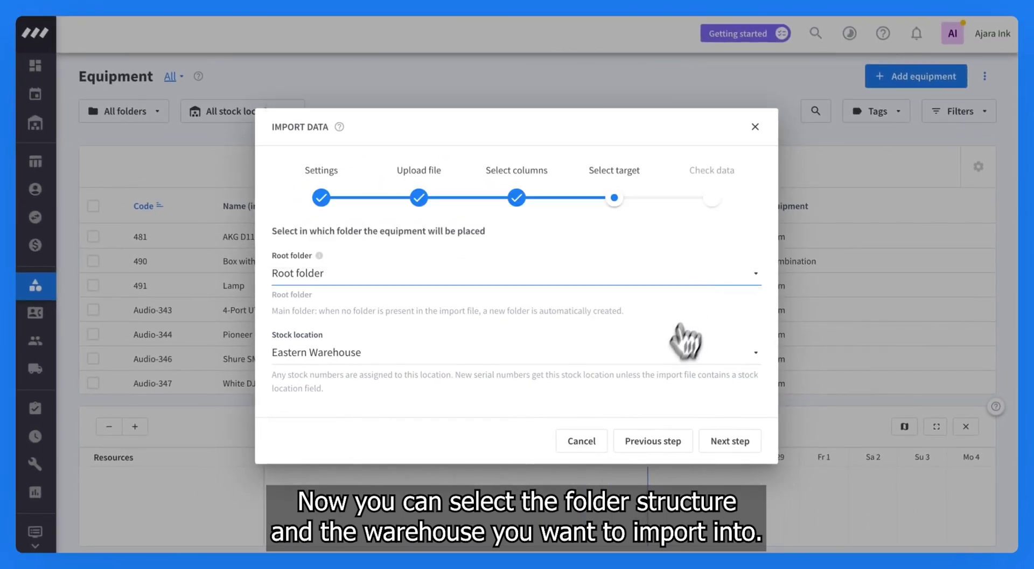
{"action": "left_click", "coordinate": [662, 356]}
{"action": "left_click", "coordinate": [666, 379]}
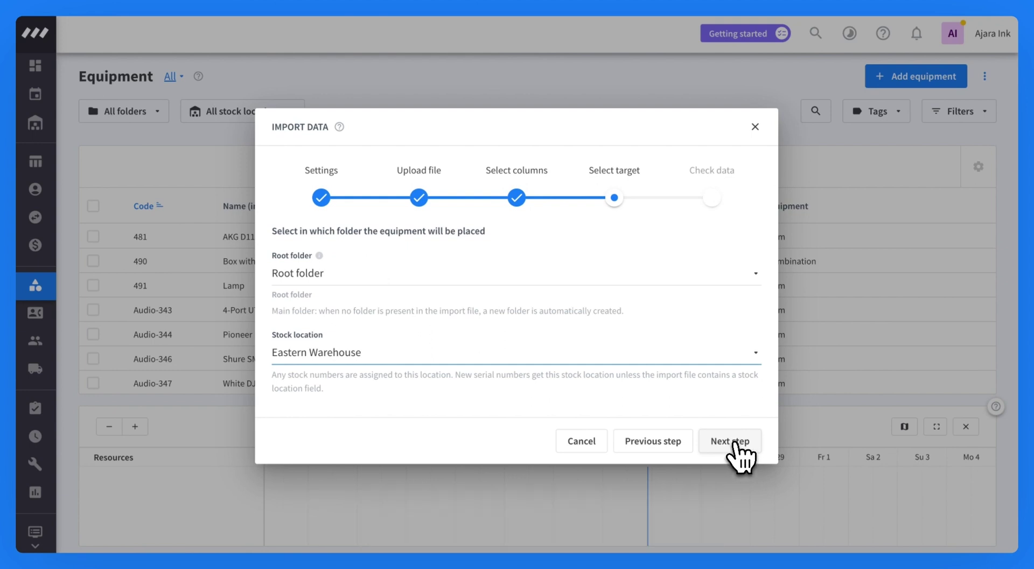
- Check the data preview and import it, producing 29 equipment items and 16 serial numbers
{"action": "left_click", "coordinate": [732, 445]}
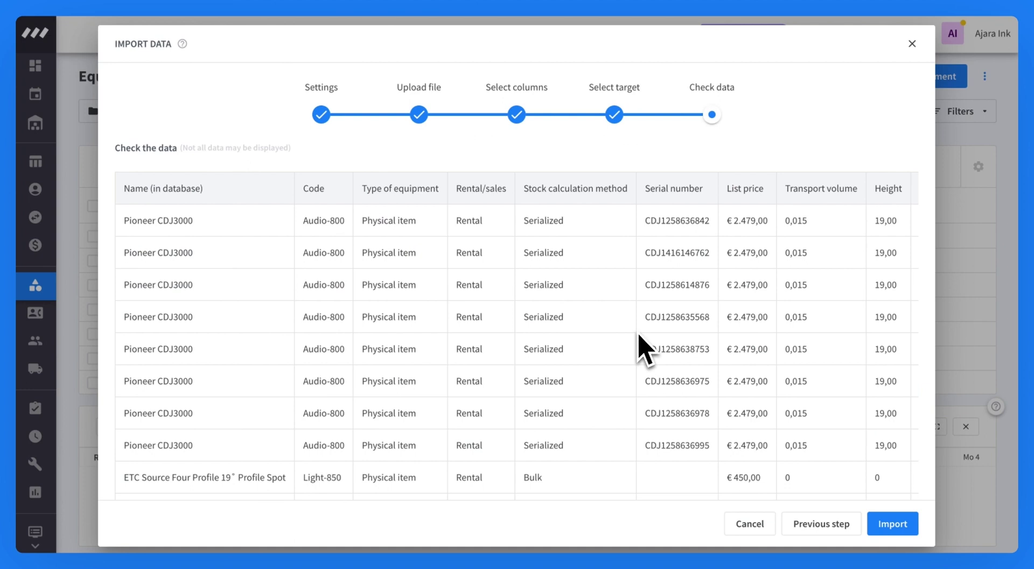
{"action": "scroll", "coordinate": [639, 334], "scroll_direction": "down", "scroll_amount": 1}
{"action": "scroll", "coordinate": [639, 335], "scroll_direction": "up", "scroll_amount": 1}
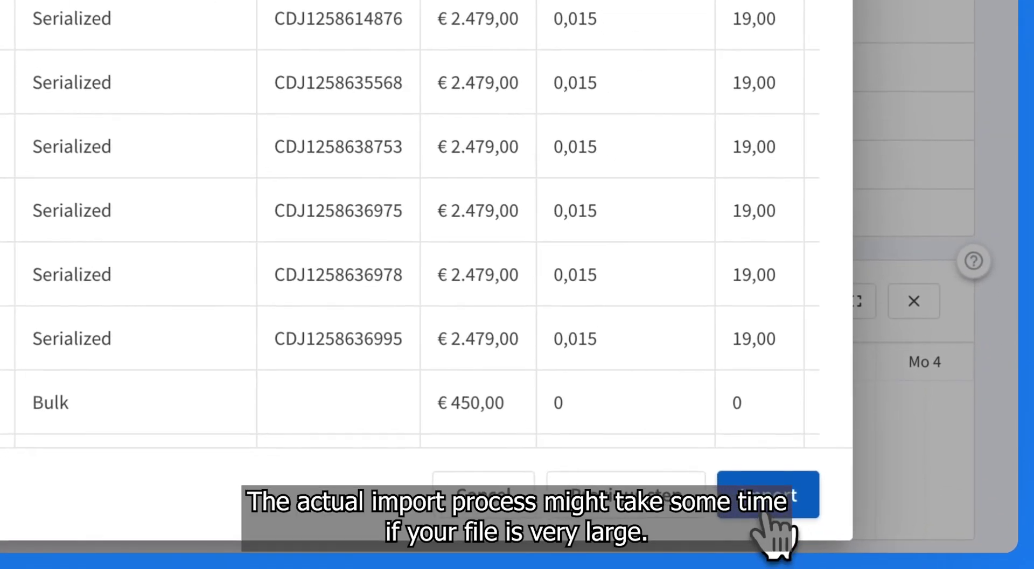
{"action": "left_click", "coordinate": [891, 530]}
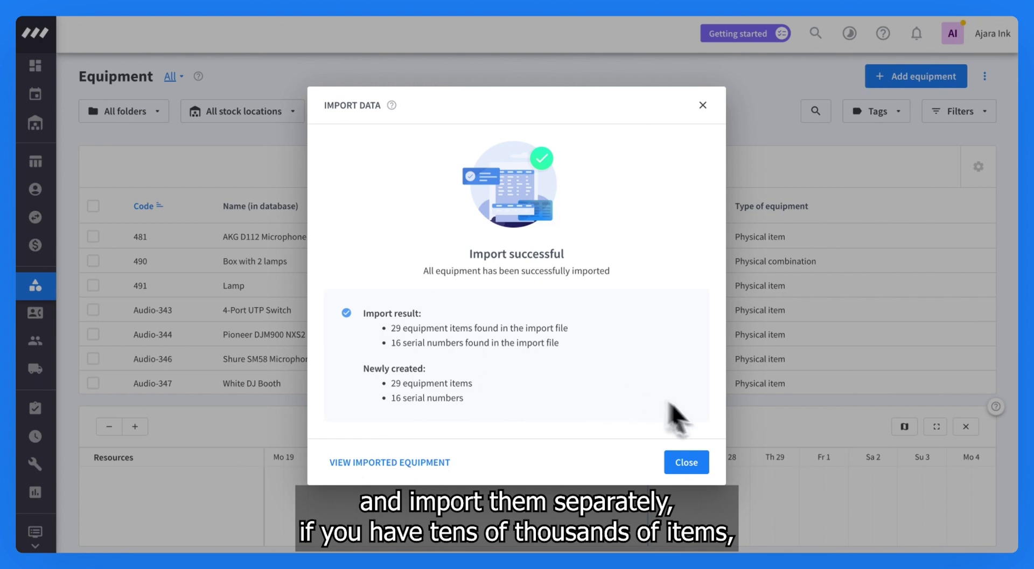
{"action": "left_click", "coordinate": [686, 462]}
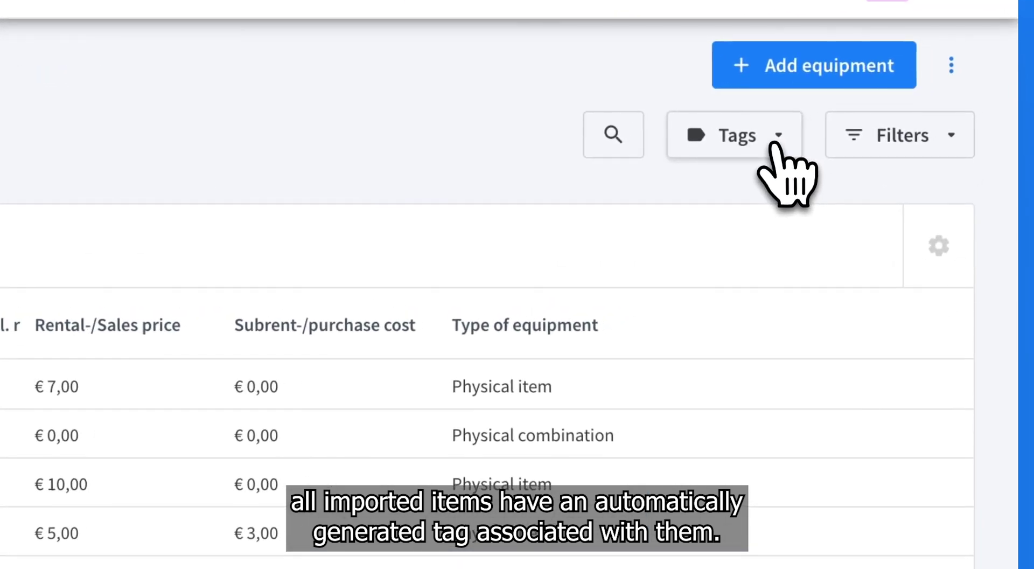
{"action": "left_click", "coordinate": [774, 144]}
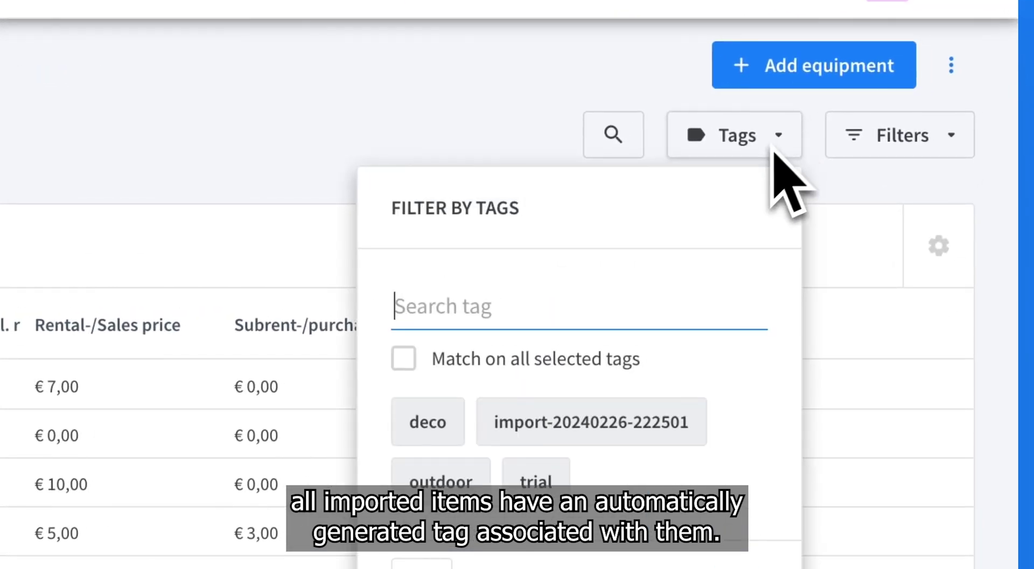
{"action": "left_click", "coordinate": [605, 431]}
{"action": "left_click", "coordinate": [192, 339]}
- Browse the tagged equipment, then clear the import tag filter
{"action": "scroll", "coordinate": [355, 366], "scroll_direction": "down", "scroll_amount": 5}
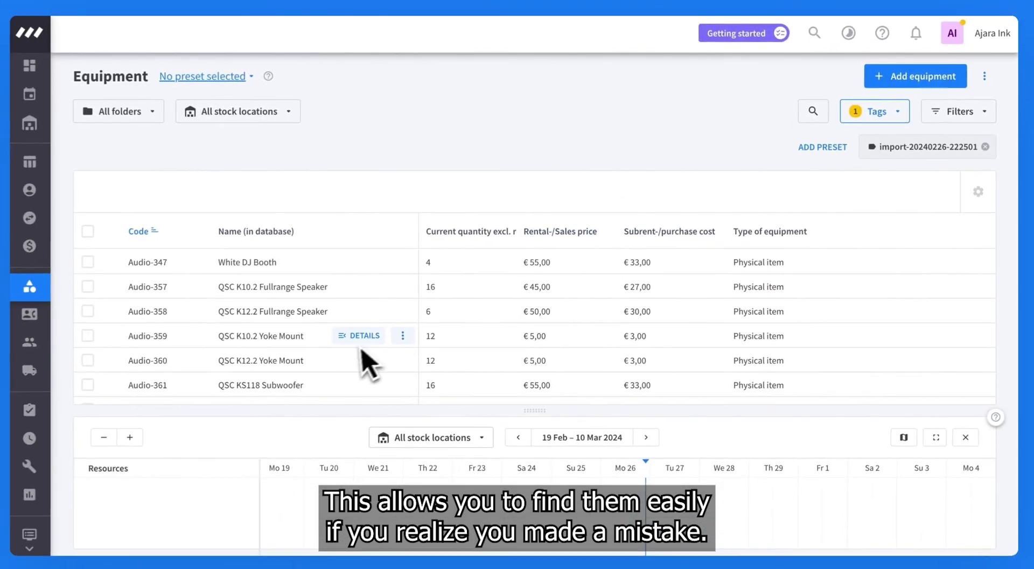
{"action": "scroll", "coordinate": [355, 352], "scroll_direction": "down", "scroll_amount": 8}
{"action": "scroll", "coordinate": [355, 352], "scroll_direction": "up", "scroll_amount": 4}
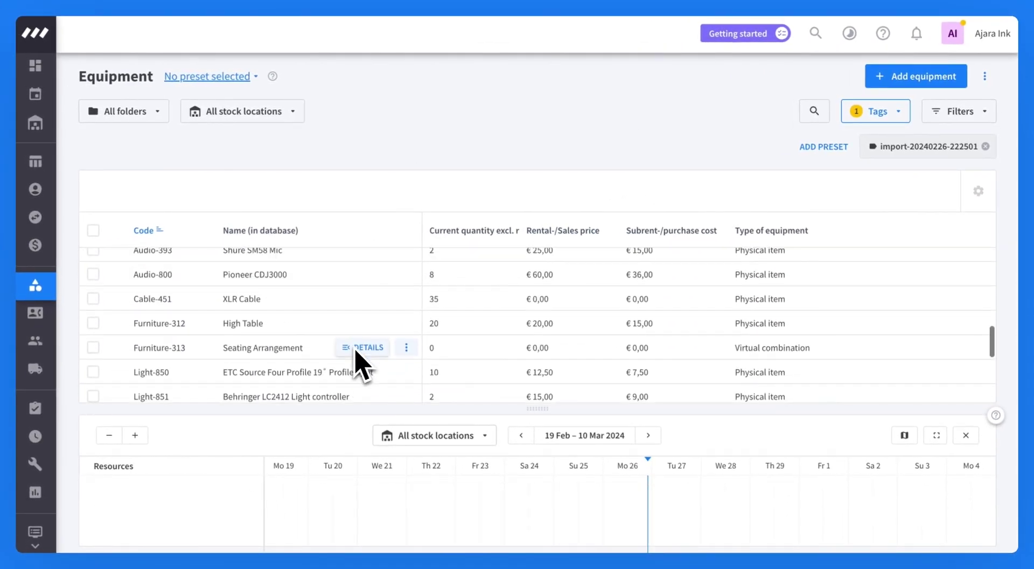
{"action": "scroll", "coordinate": [358, 366], "scroll_direction": "up", "scroll_amount": 8}
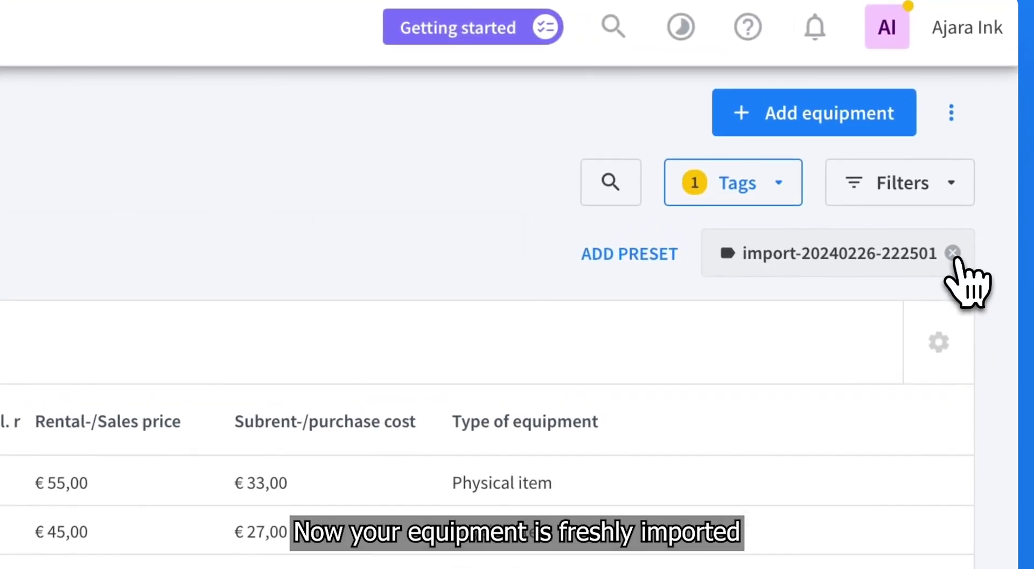
{"action": "left_click", "coordinate": [954, 247]}
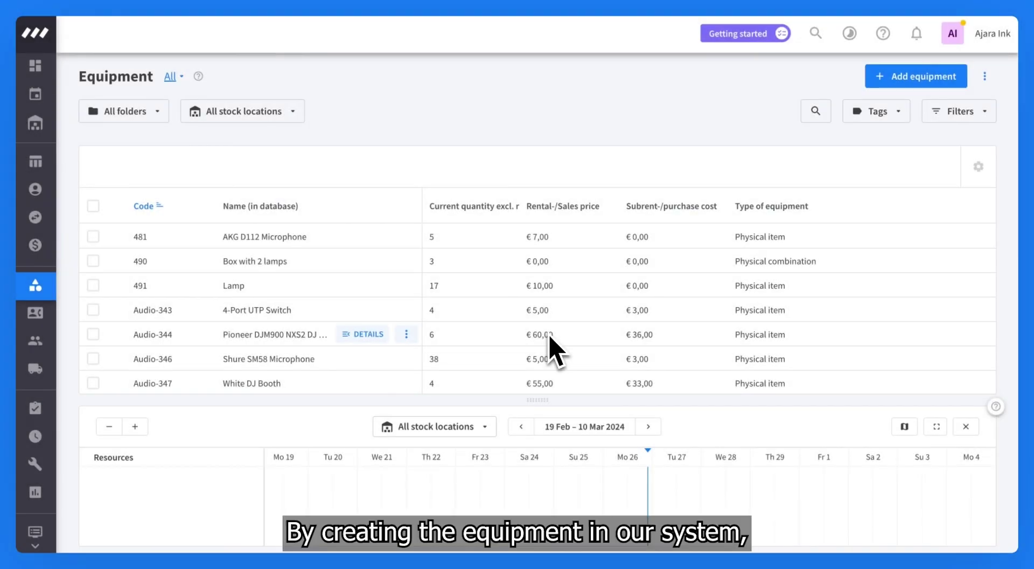
- With Code as the identifier, choose 'Add new items and update existing items with new data'
{"action": "scroll", "coordinate": [473, 305], "scroll_direction": "down", "scroll_amount": 2}
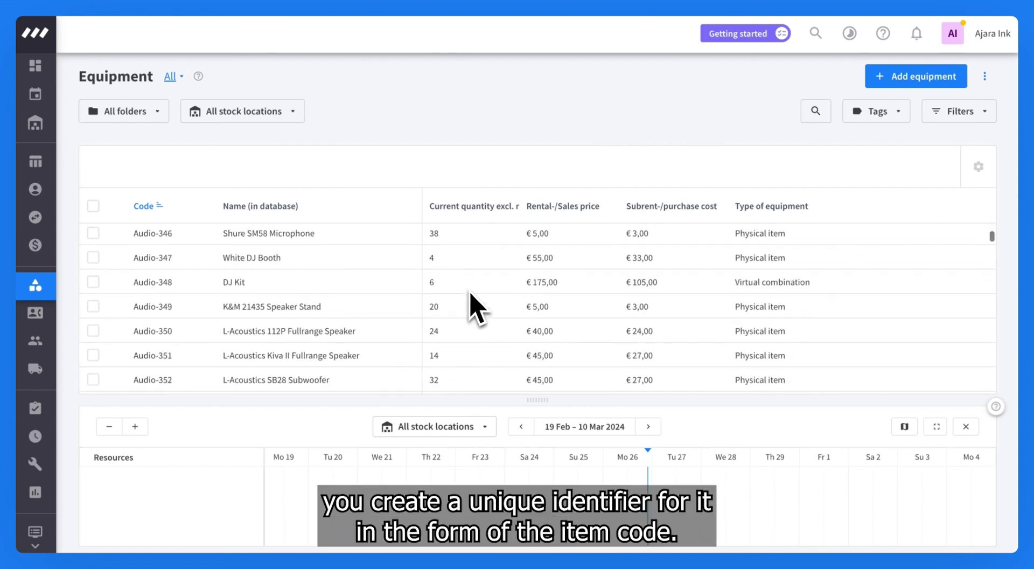
{"action": "scroll", "coordinate": [469, 293], "scroll_direction": "down", "scroll_amount": 1}
{"action": "scroll", "coordinate": [476, 308], "scroll_direction": "down", "scroll_amount": 1}
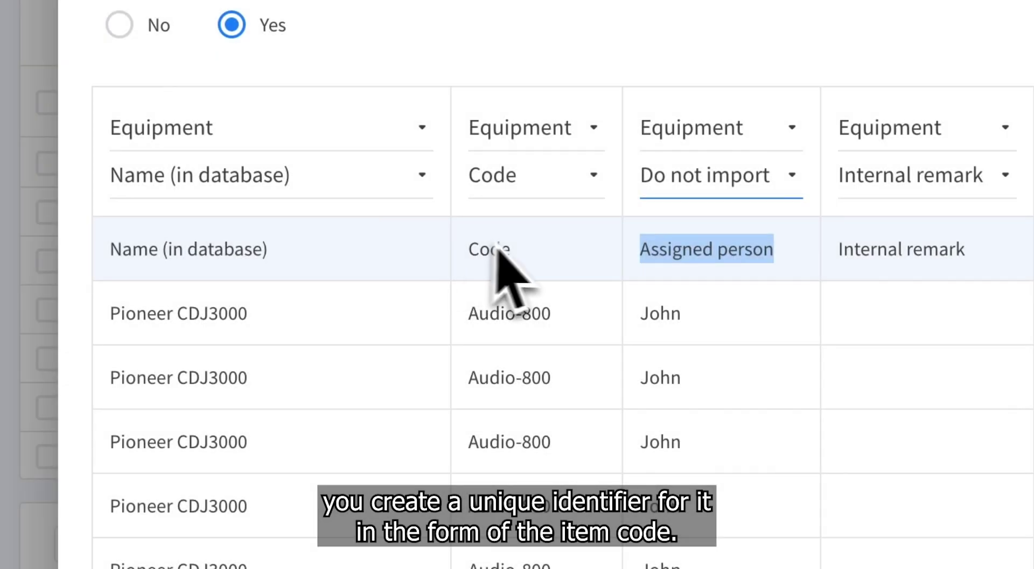
{"action": "left_click_drag", "start_coordinate": [510, 250], "coordinate": [478, 250]}
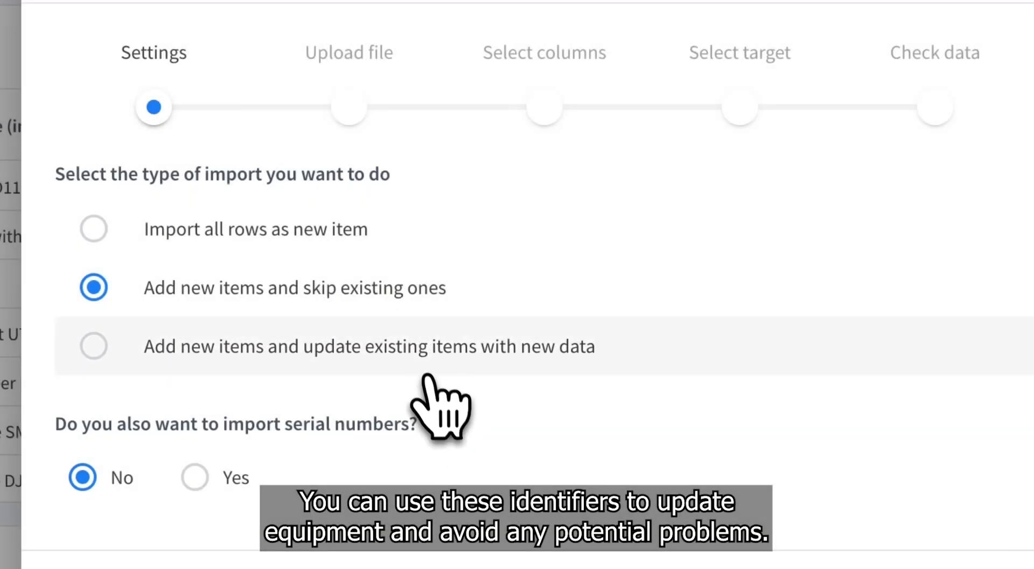
{"action": "left_click", "coordinate": [437, 372]}
{"action": "scroll", "coordinate": [431, 377], "scroll_direction": "down", "scroll_amount": 2}
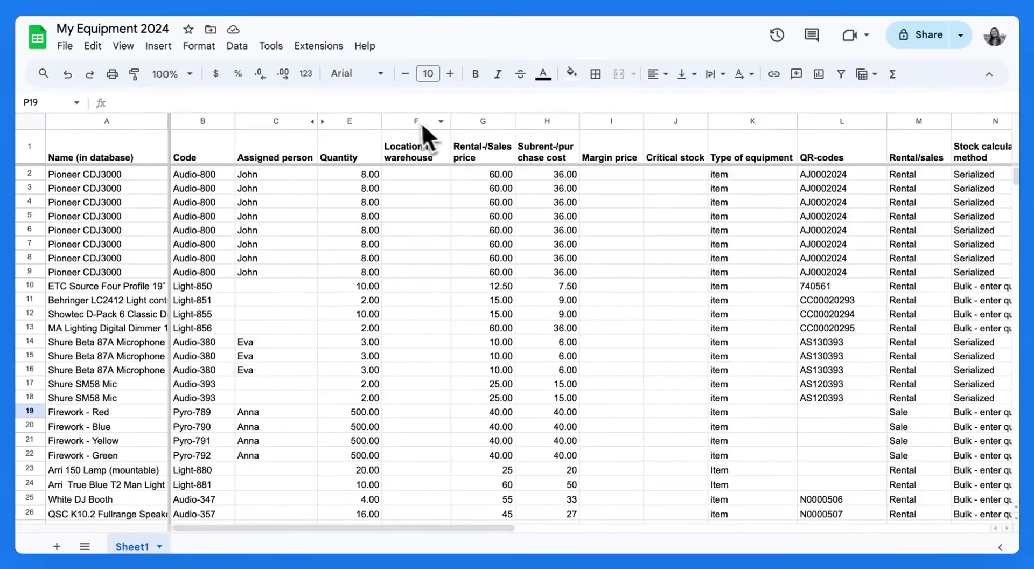
- Delete the empty Location in warehouse column F
{"action": "left_click", "coordinate": [421, 122]}
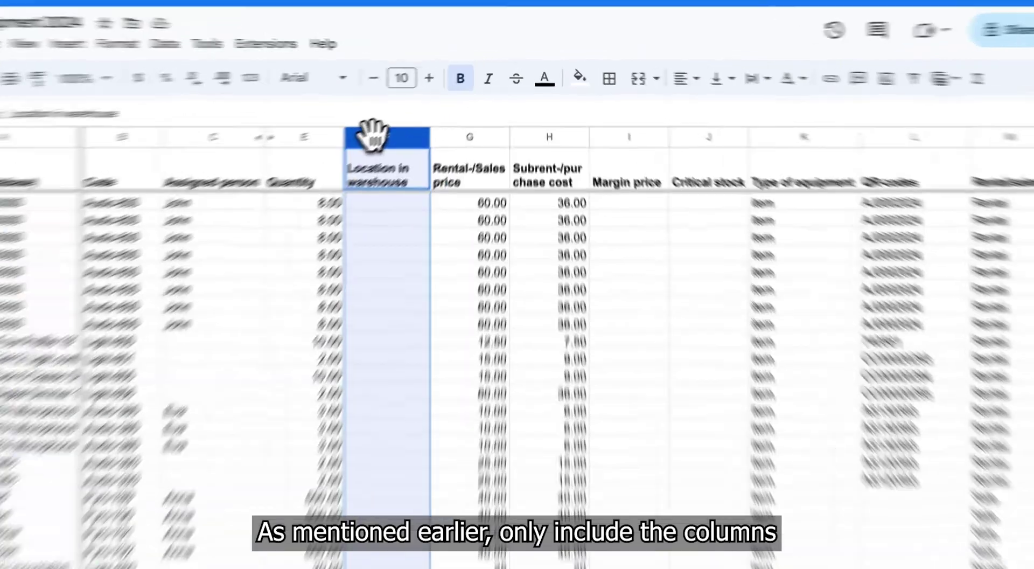
{"action": "right_click", "coordinate": [422, 122]}
{"action": "left_click", "coordinate": [437, 409]}
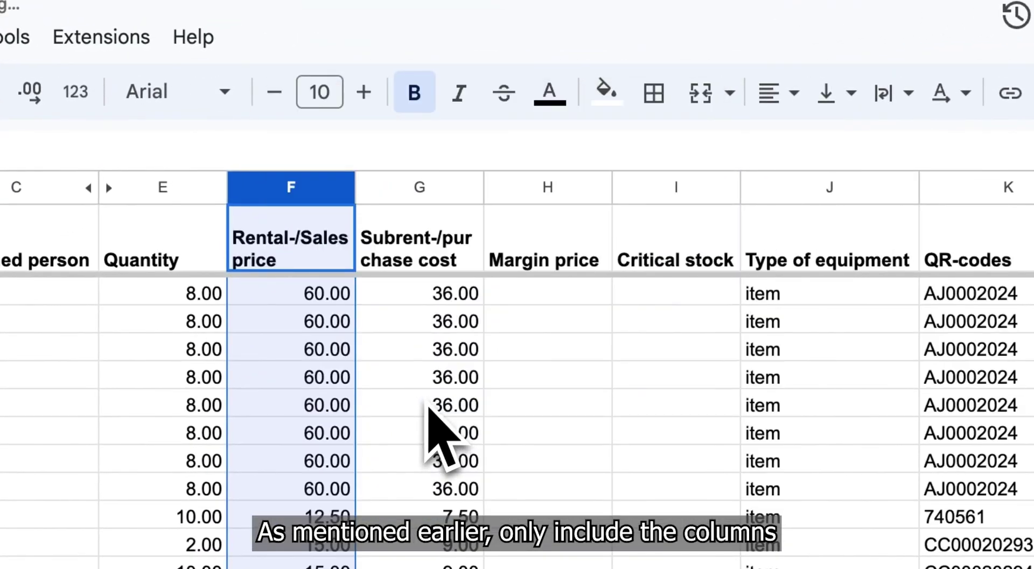
- Select the empty Margin price and Critical stock columns H–I for deletion
{"action": "left_click", "coordinate": [552, 189]}
{"action": "left_click", "coordinate": [635, 186], "text": "shift"}
{"action": "right_click", "coordinate": [638, 189]}
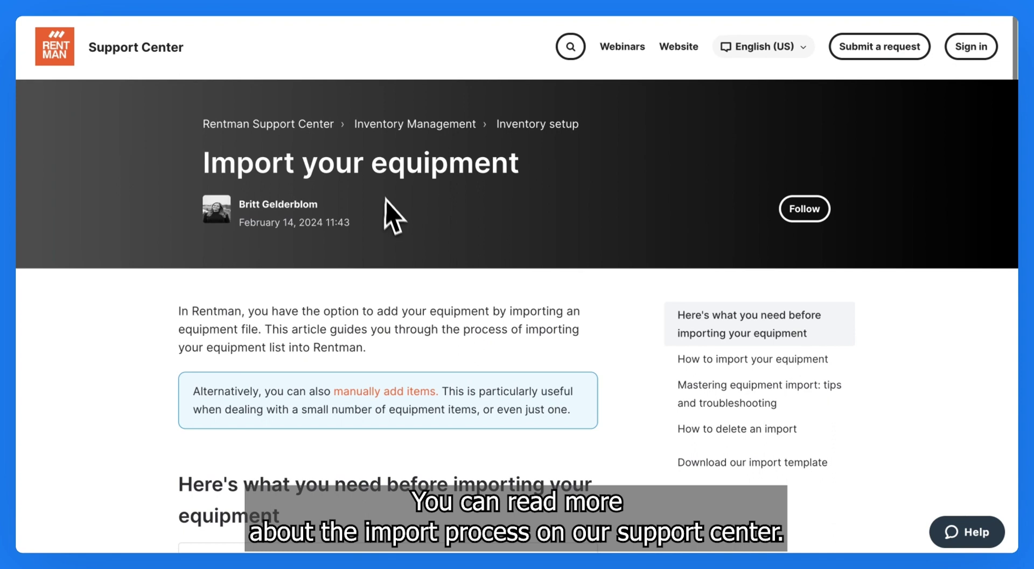
- Scroll the 'Import your equipment' article to its numbered import steps
{"action": "scroll", "coordinate": [393, 216], "scroll_direction": "down", "scroll_amount": 20}
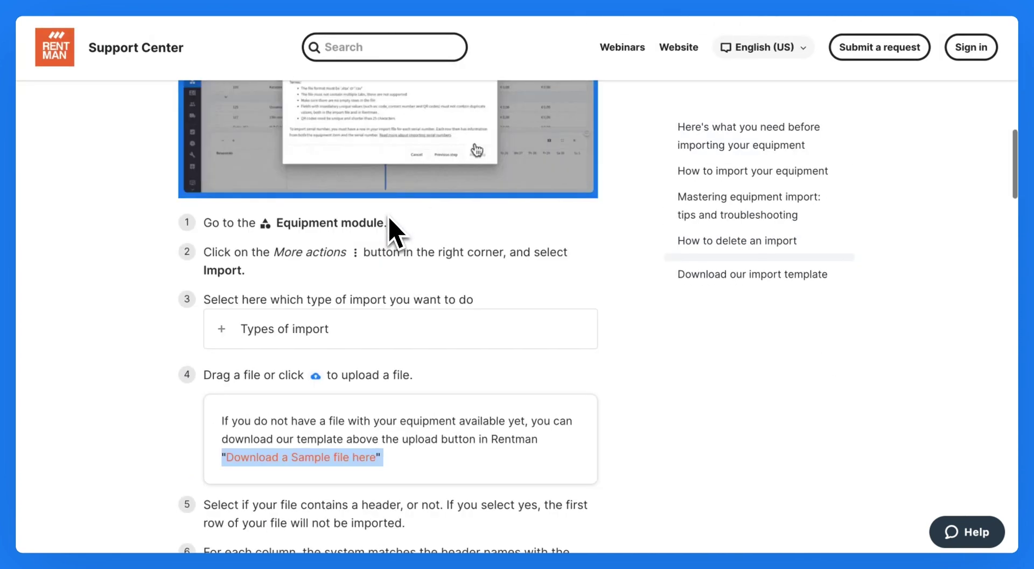